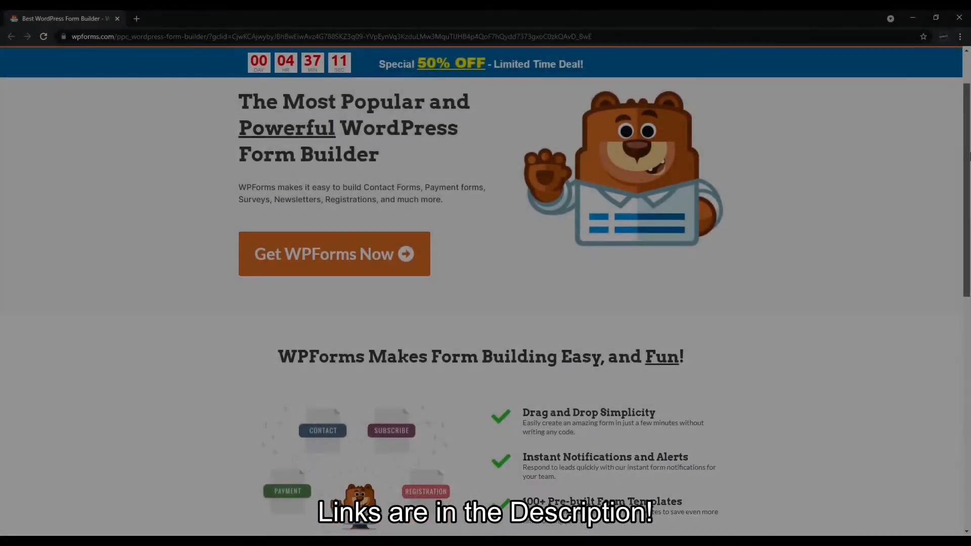
Scroll down the WPForms landing page to read about the form builder.
scroll(970, 177, "down", 2)
left_click_drag(969, 177, 970, 98)
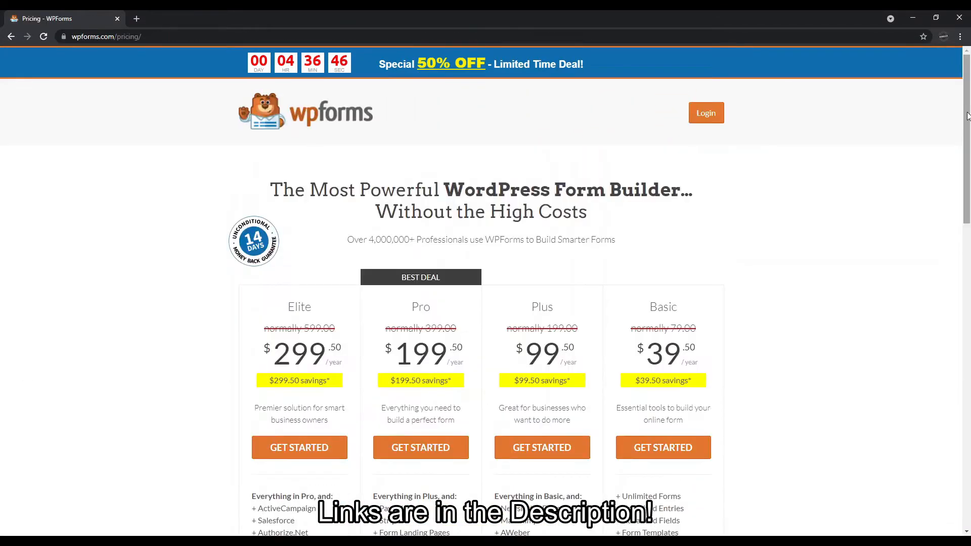
Scroll through the WPForms pricing page.
left_click_drag(969, 118, 959, 421)
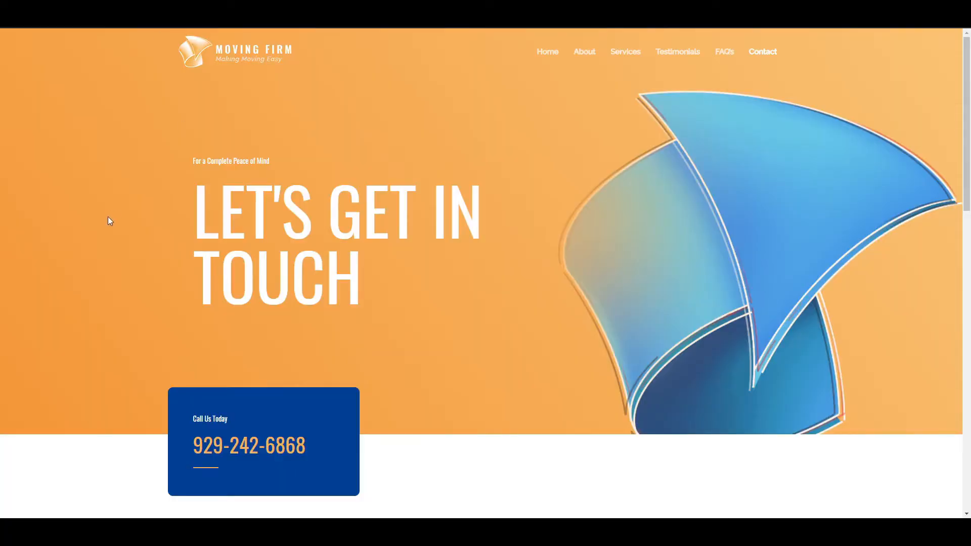
Scroll through the Moving Firm, Fitness, Catalpa, Outdoor, Coffee and aquarium demo contact pages.
scroll(108, 217, "down", 6)
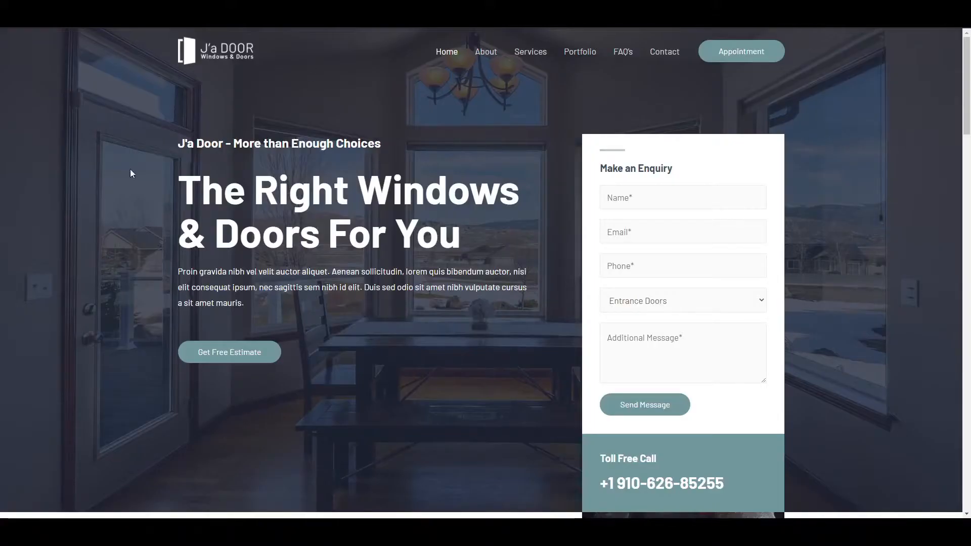
scroll(91, 216, "down", 2)
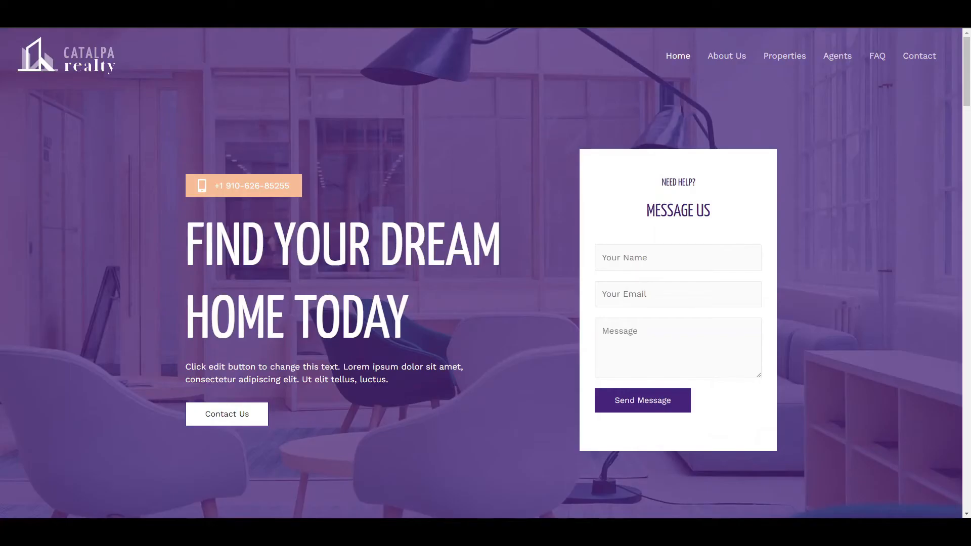
scroll(404, 134, "down", 2)
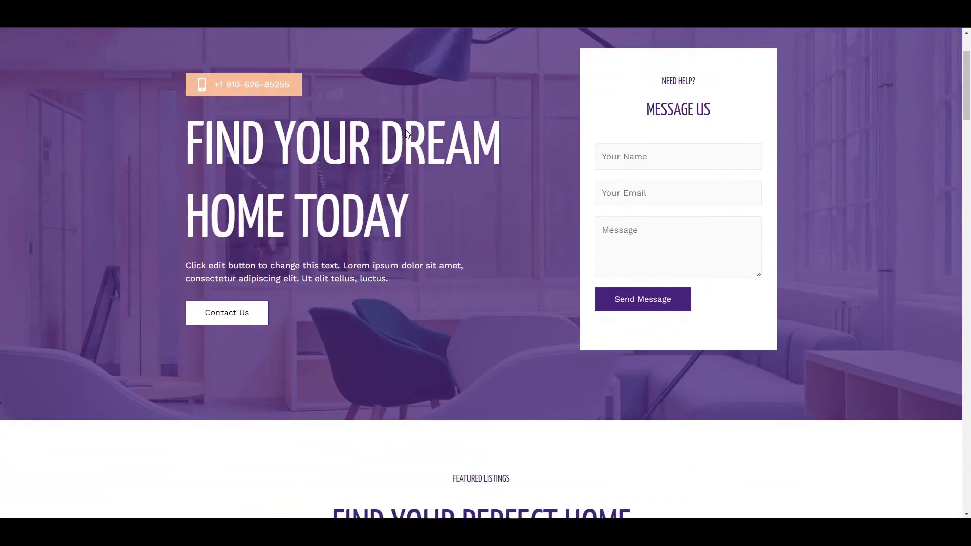
scroll(407, 133, "up", 2)
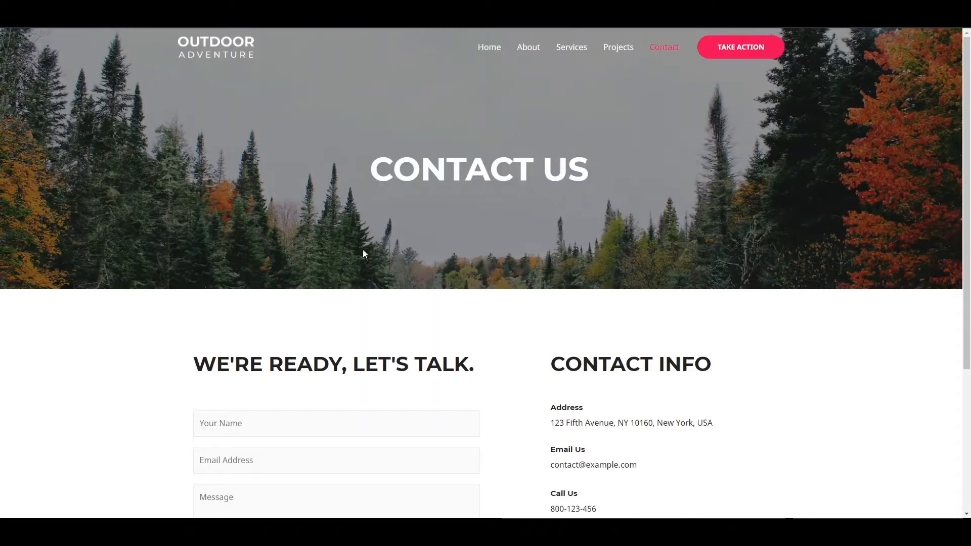
scroll(62, 324, "down", 3)
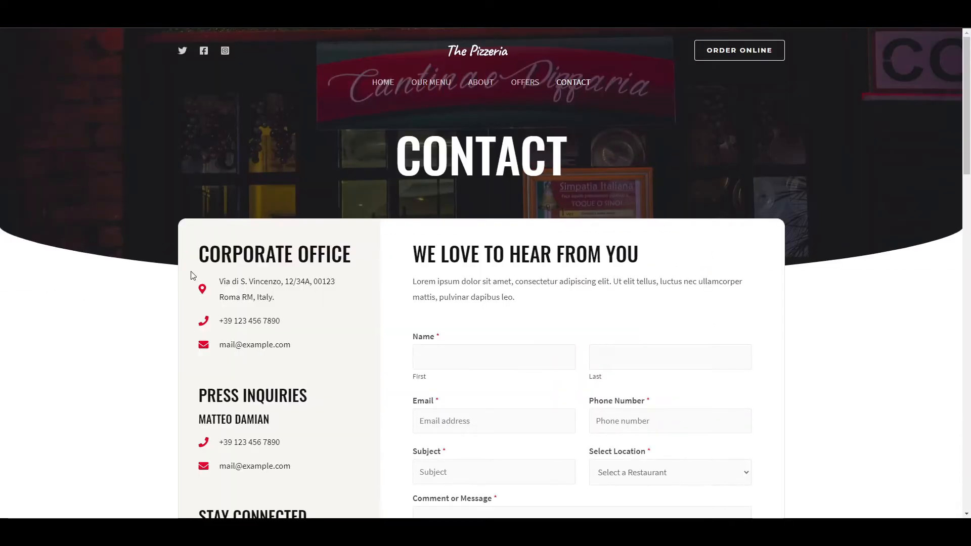
scroll(198, 274, "down", 3)
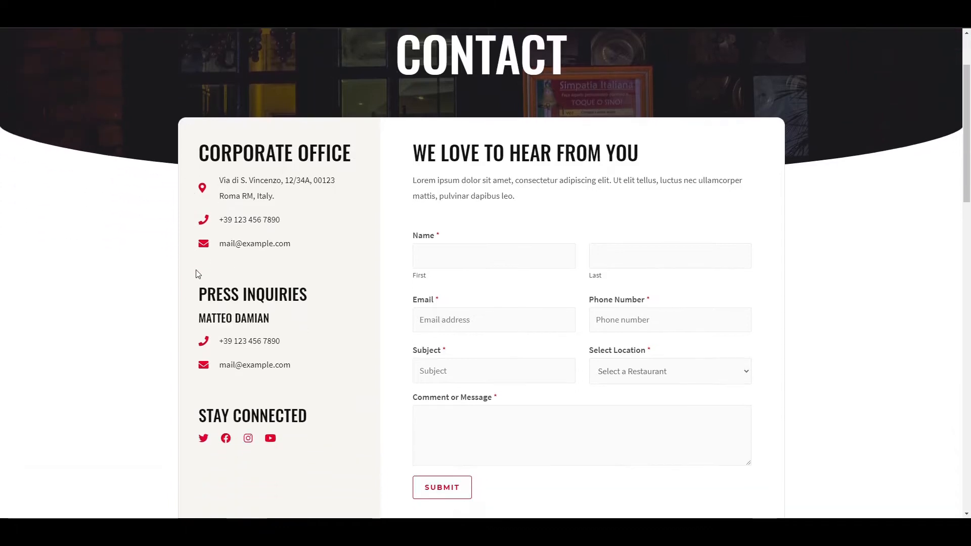
scroll(198, 273, "down", 1)
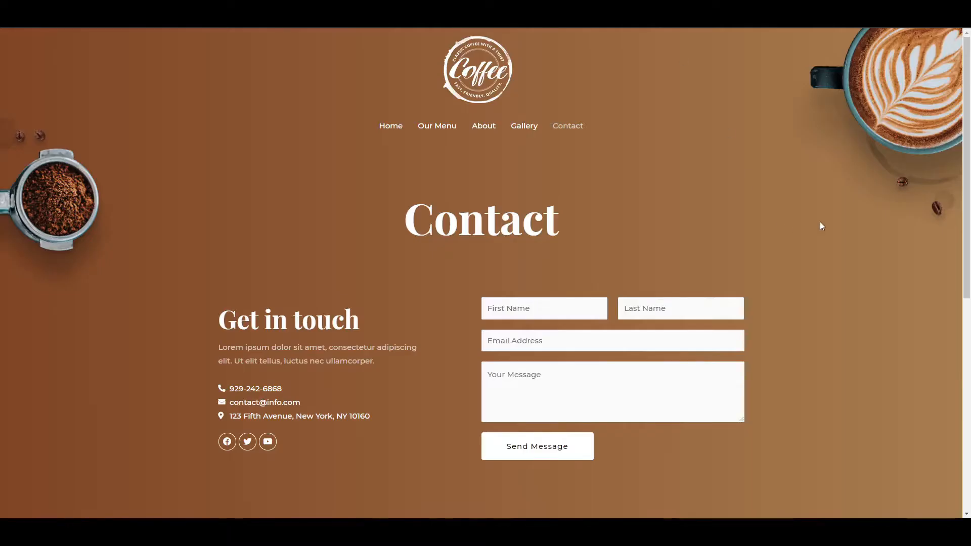
scroll(822, 220, "down", 2)
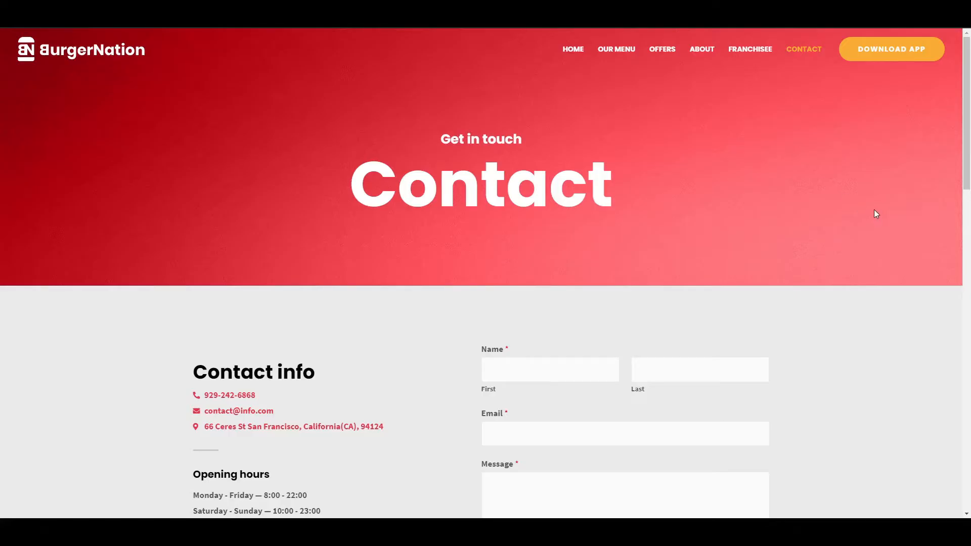
scroll(877, 214, "down", 3)
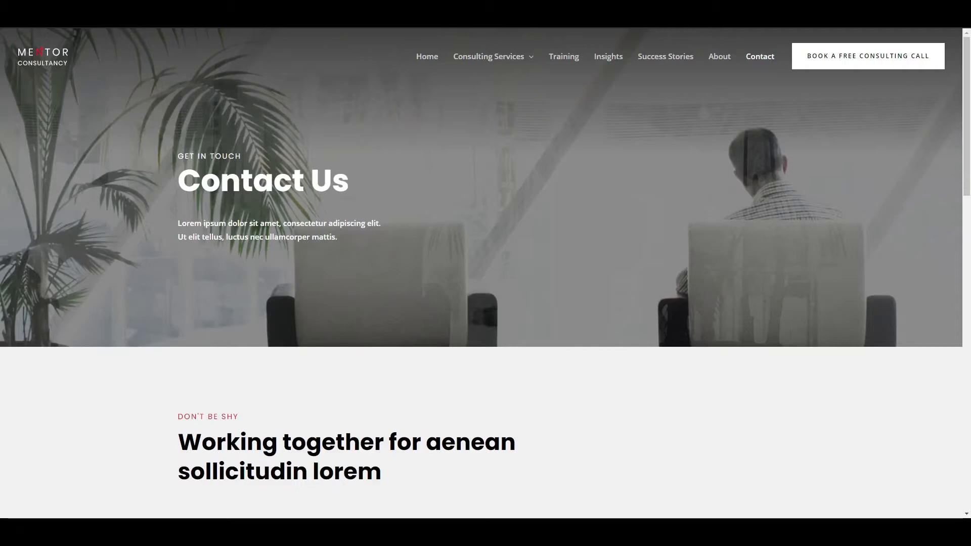
scroll(673, 238, "down", 6)
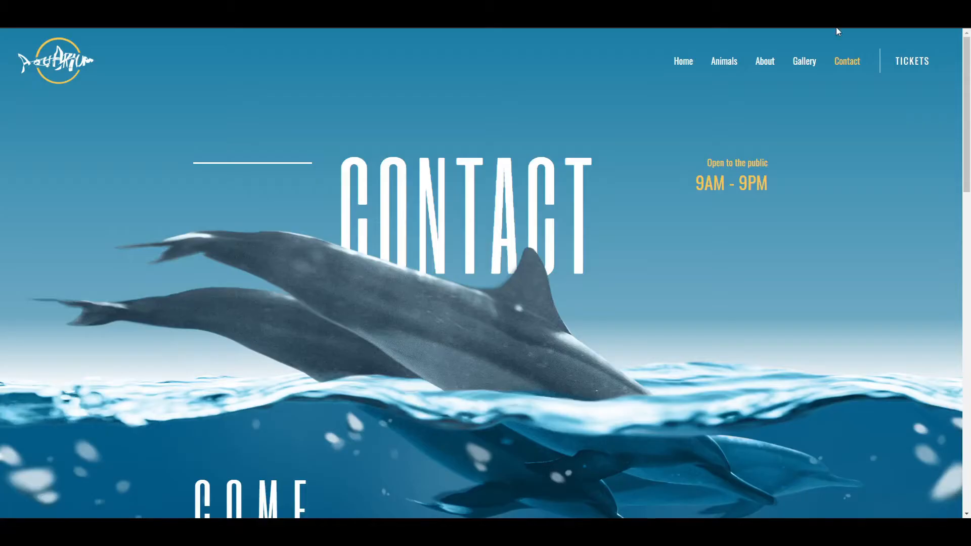
scroll(809, 264, "down", 6)
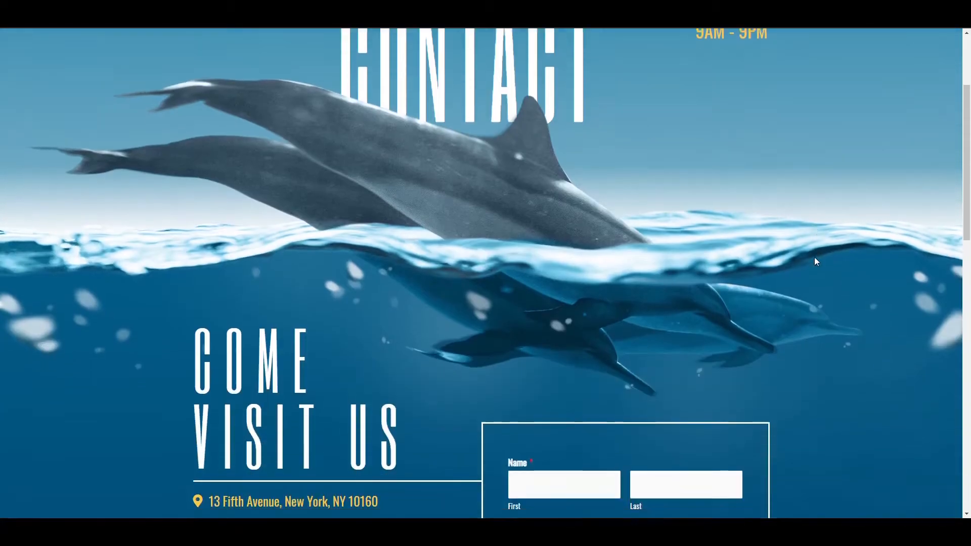
scroll(822, 257, "down", 2)
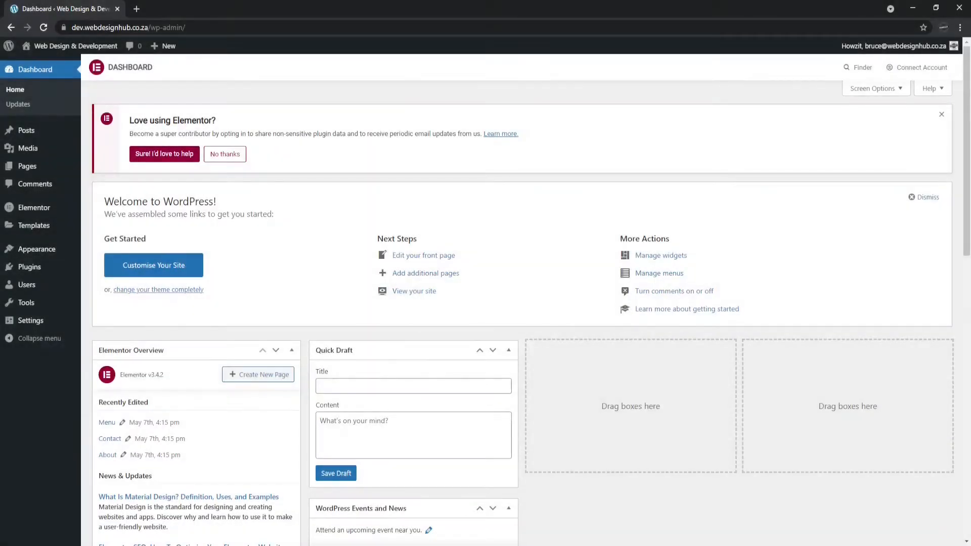
Search the plugin directory for 'WP FORMS', then install and activate Contact Form by WPForms.
mouse_move(38, 273)
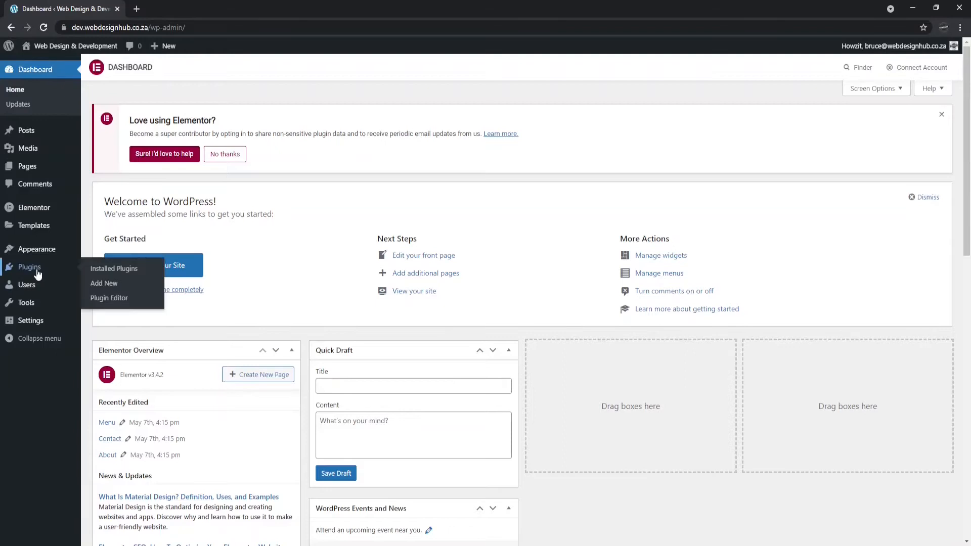
left_click(111, 287)
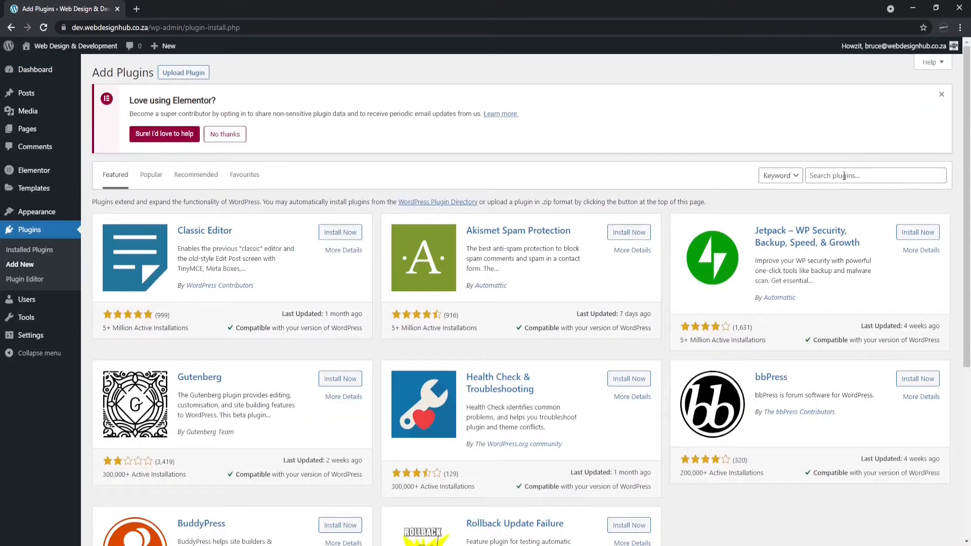
left_click(844, 176)
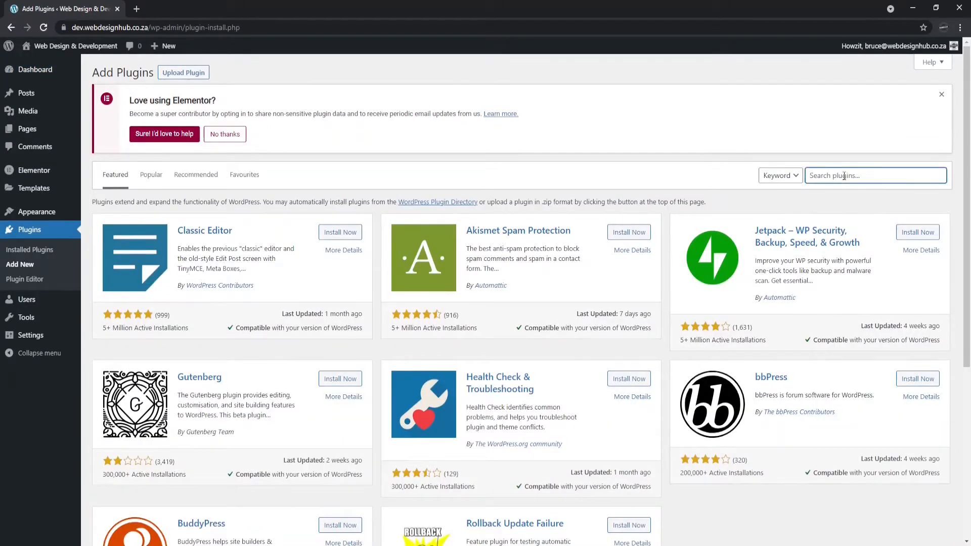
type("WP FORMS")
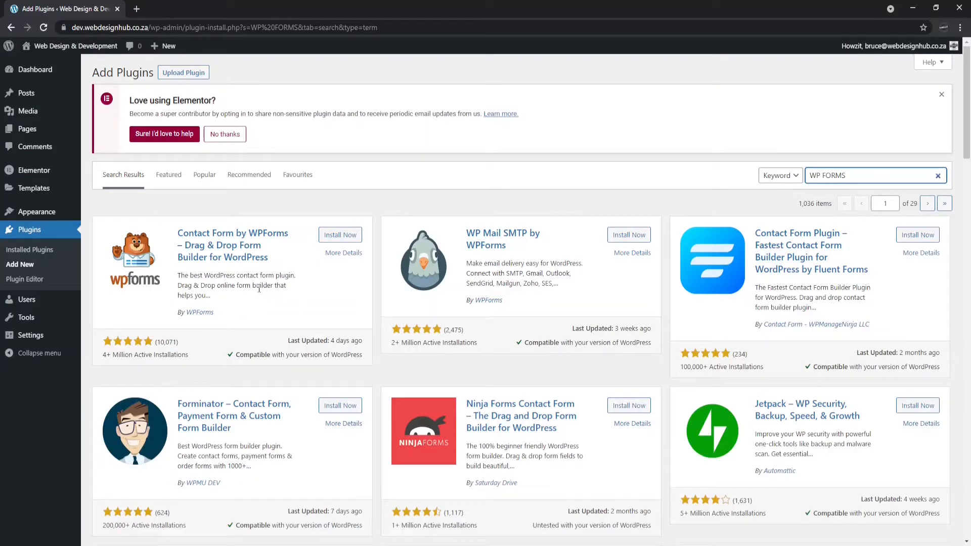
left_click(336, 236)
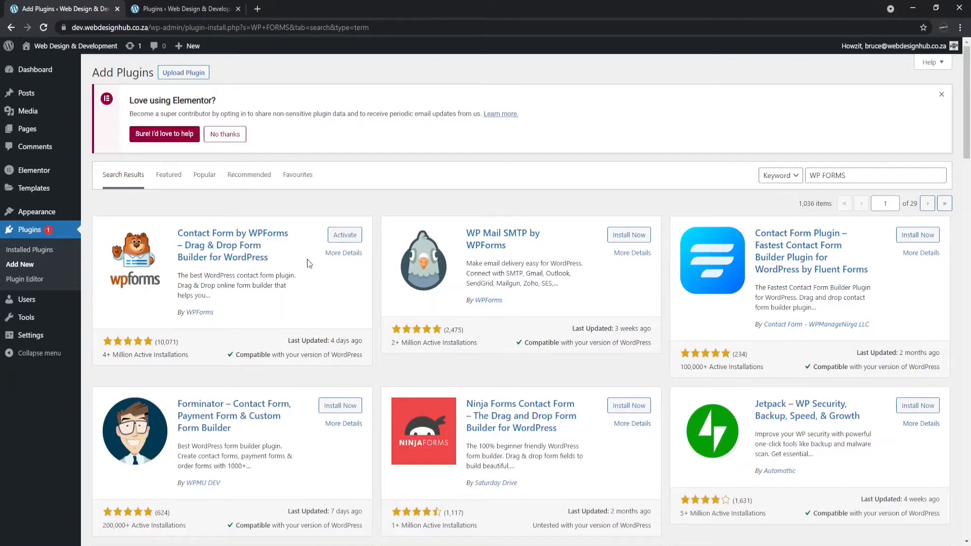
left_click(345, 234)
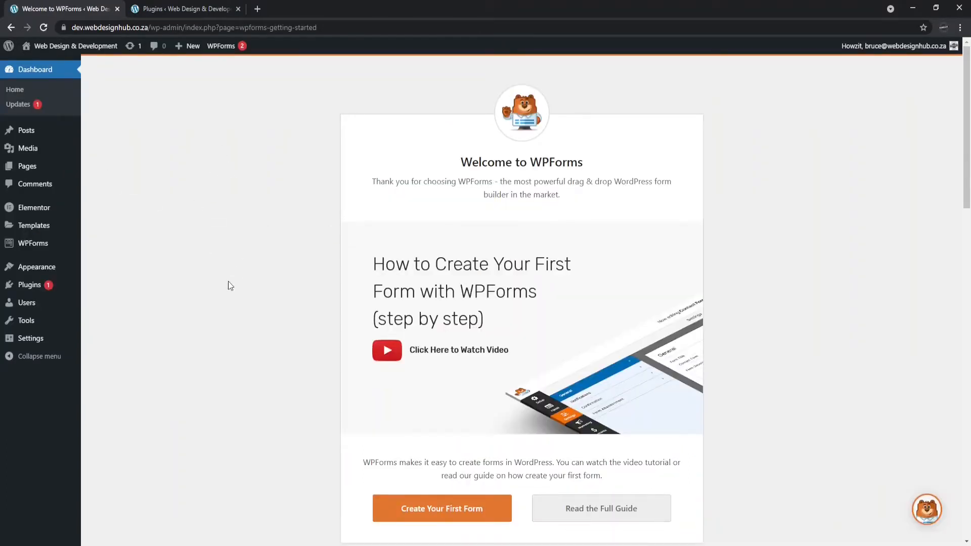
On the Welcome to WPForms page, choose Create Your First Form.
scroll(227, 208, "down", 5)
scroll(241, 248, "down", 3)
scroll(238, 276, "down", 12)
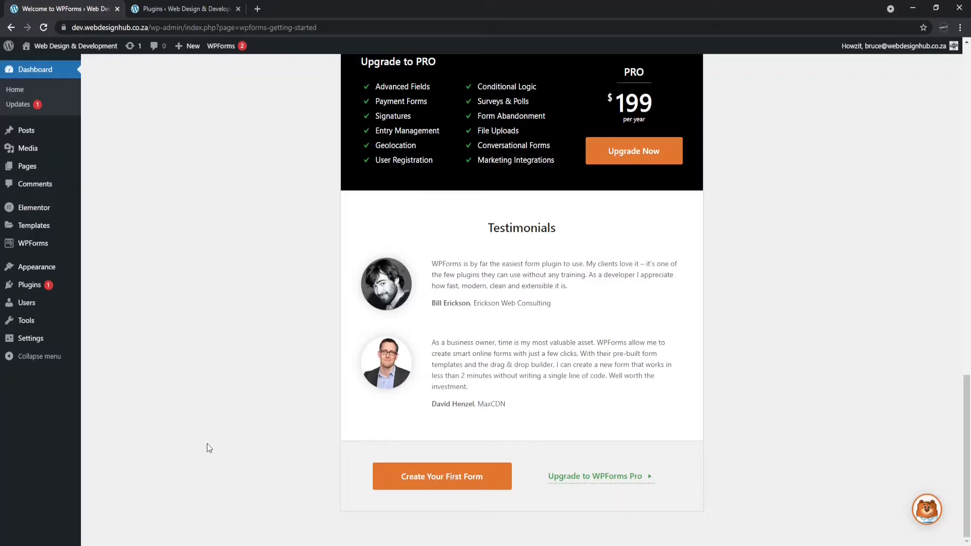
left_click(394, 475)
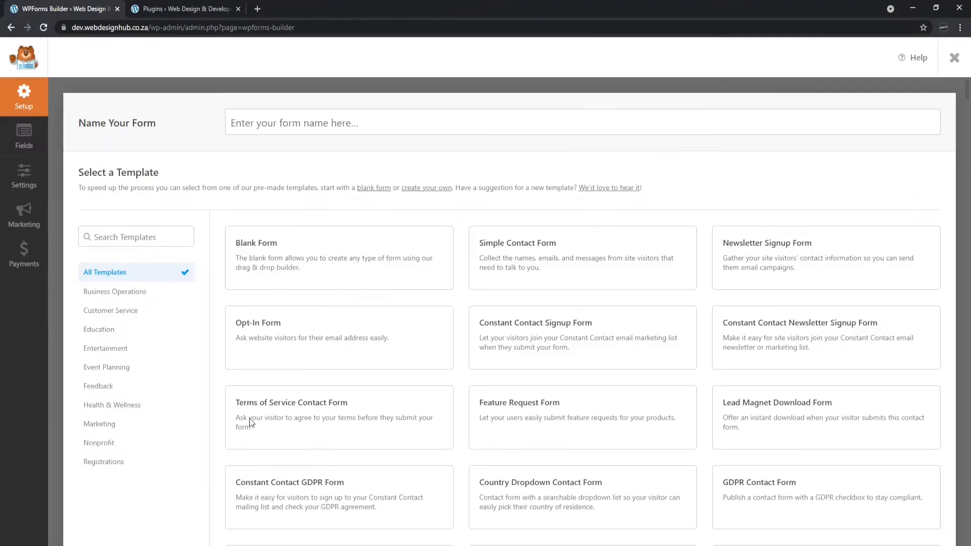
Name the form 'Contact Form' and create it from the Blank Form template.
mouse_move(295, 271)
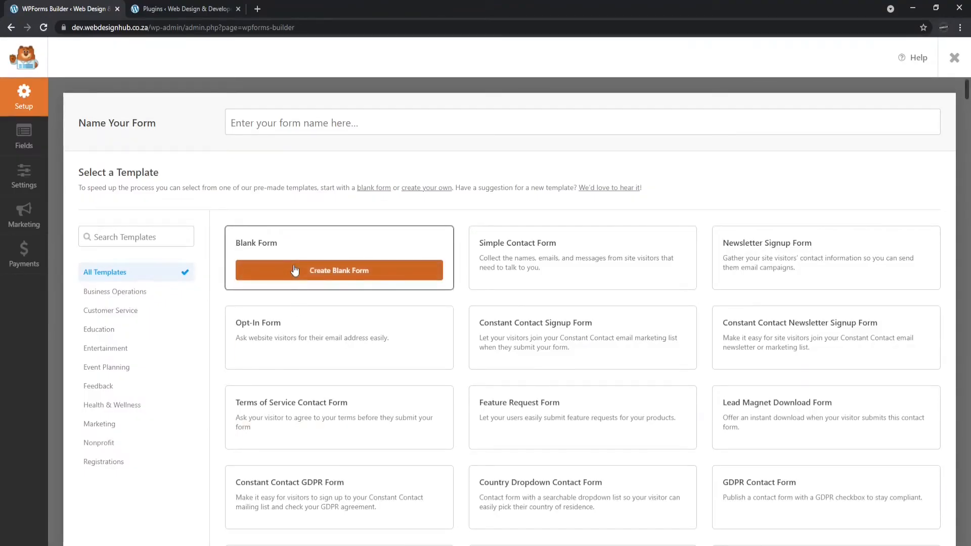
left_click(258, 122)
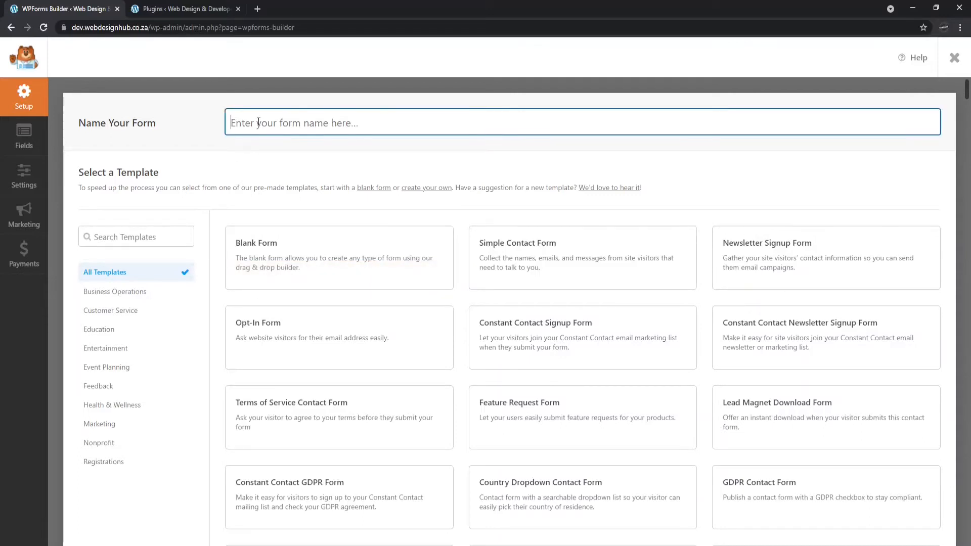
type("Contact Form")
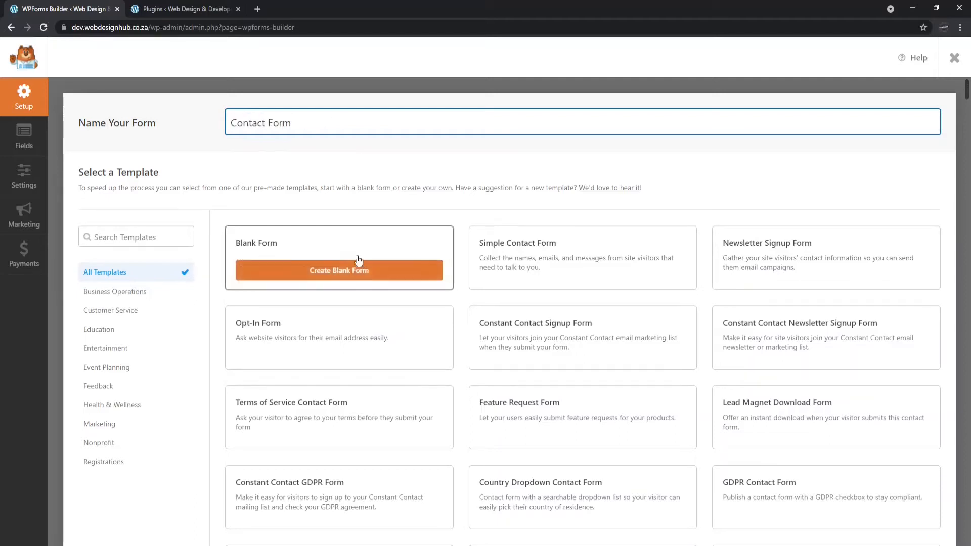
left_click(346, 269)
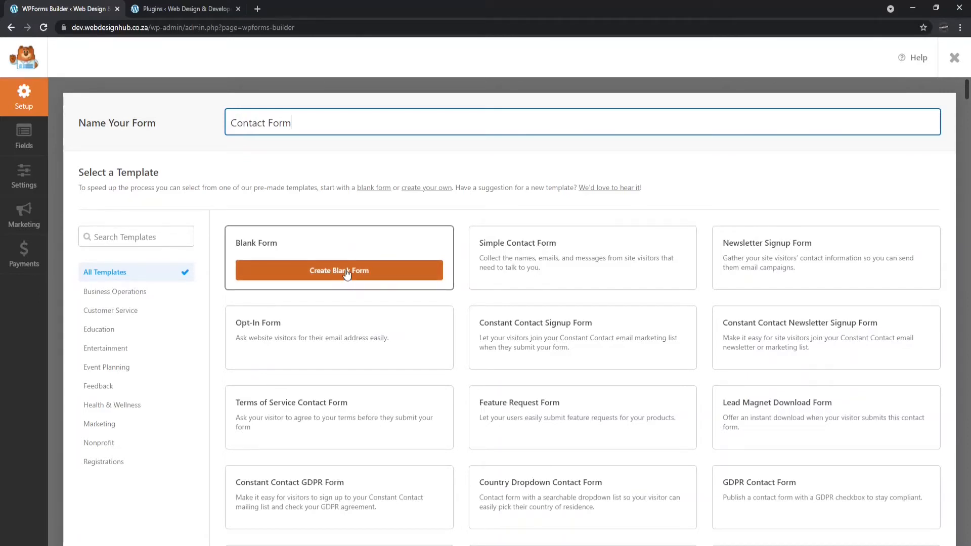
left_click(347, 269)
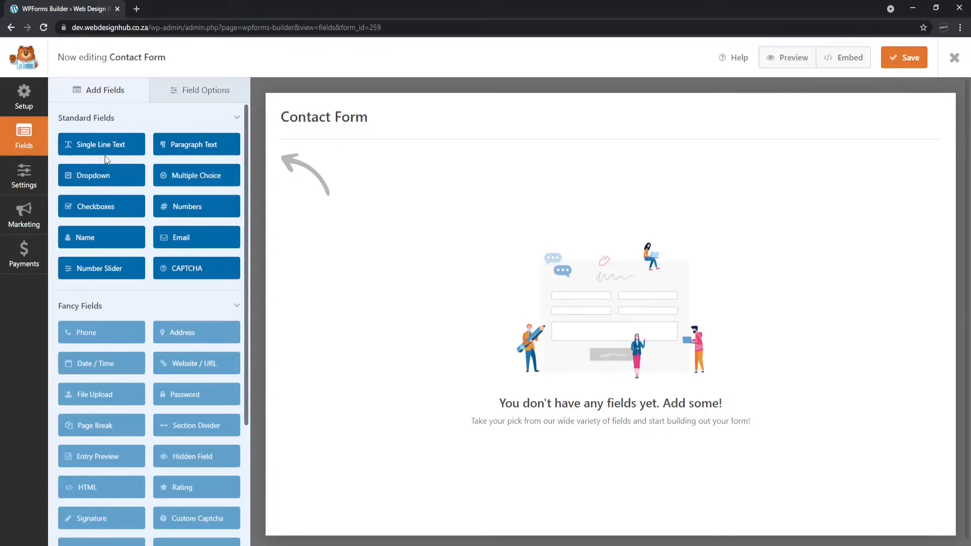
Add Name, Email, Numbers and Dropdown fields to the form, in that order.
left_click(107, 242)
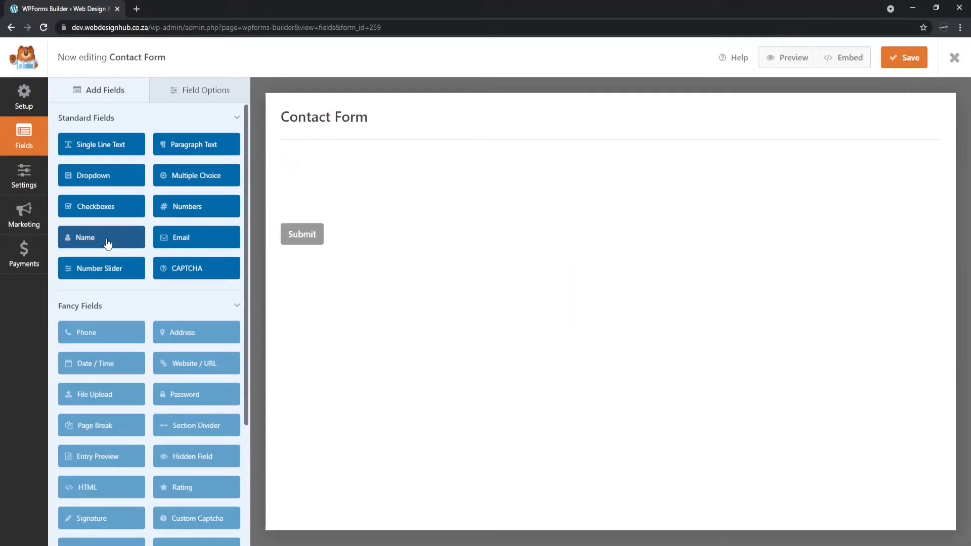
left_click(195, 243)
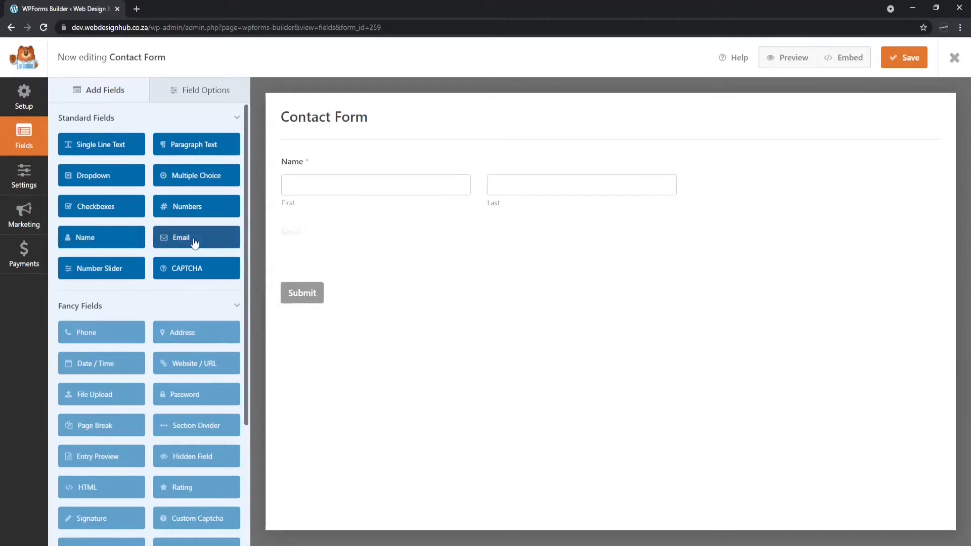
left_click(204, 208)
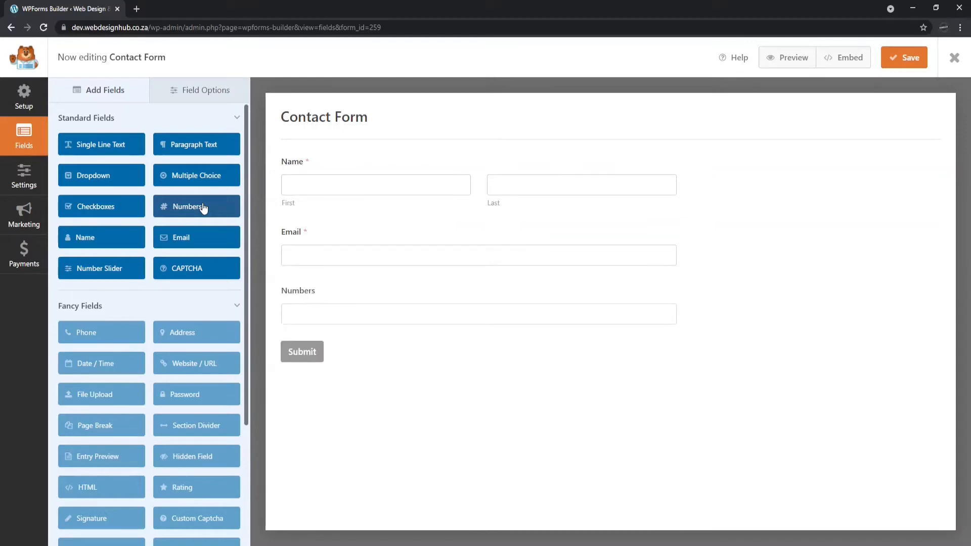
left_click(120, 178)
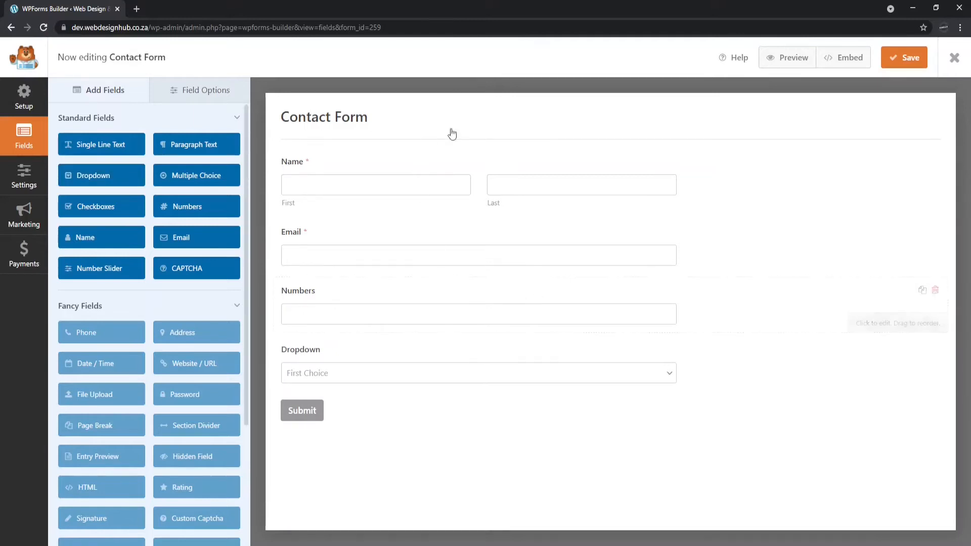
Switch the Name field to the Simple format, keeping it required with no description.
left_click(472, 166)
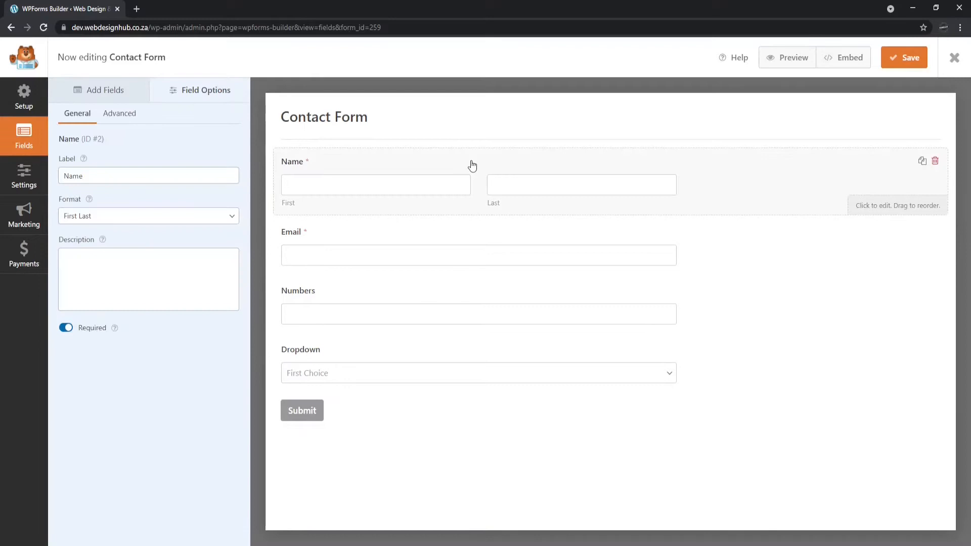
left_click(149, 176)
left_click_drag(156, 175, 49, 170)
left_click(180, 145)
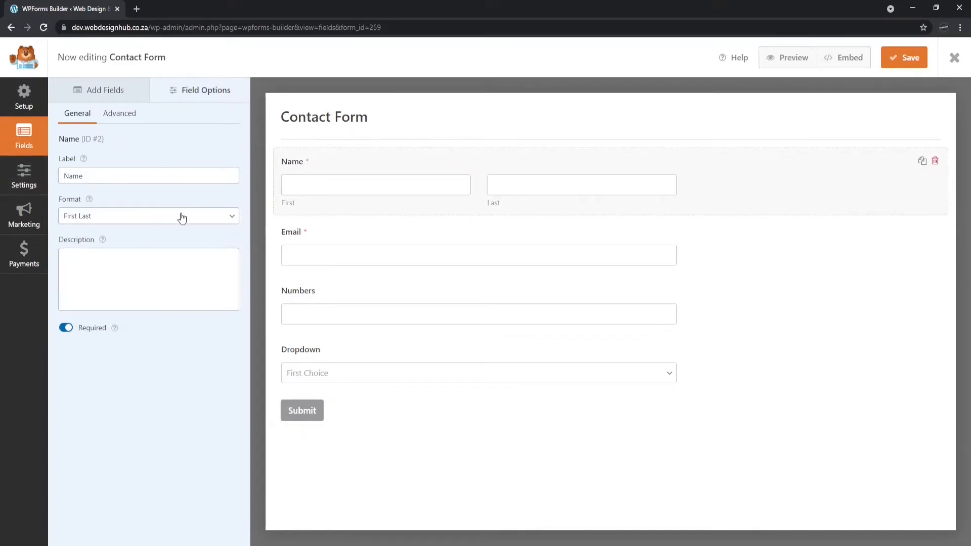
left_click(128, 232)
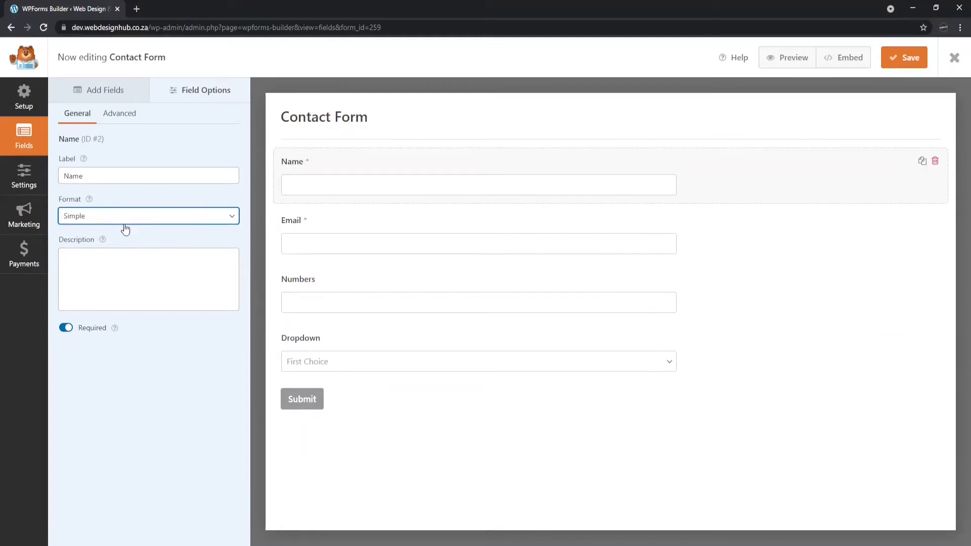
left_click(122, 265)
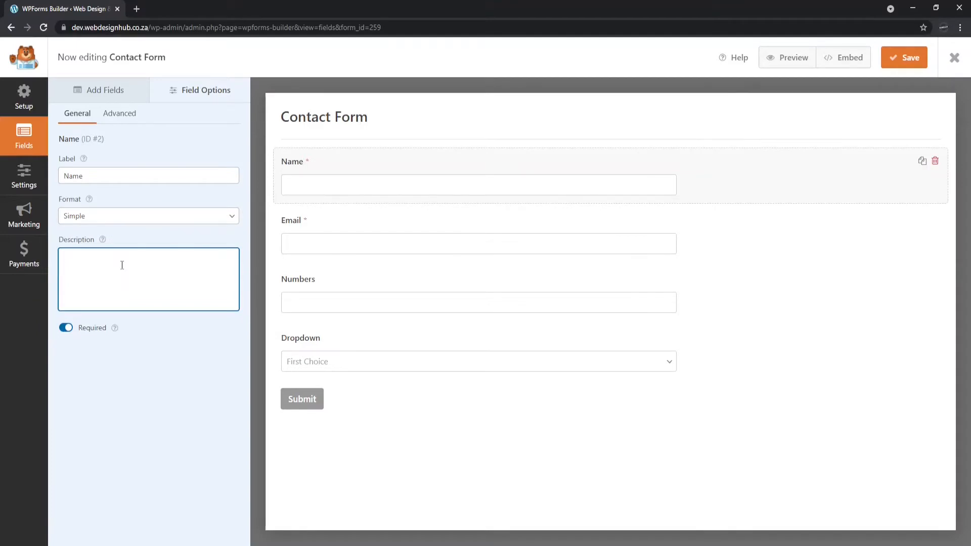
type("First Name")
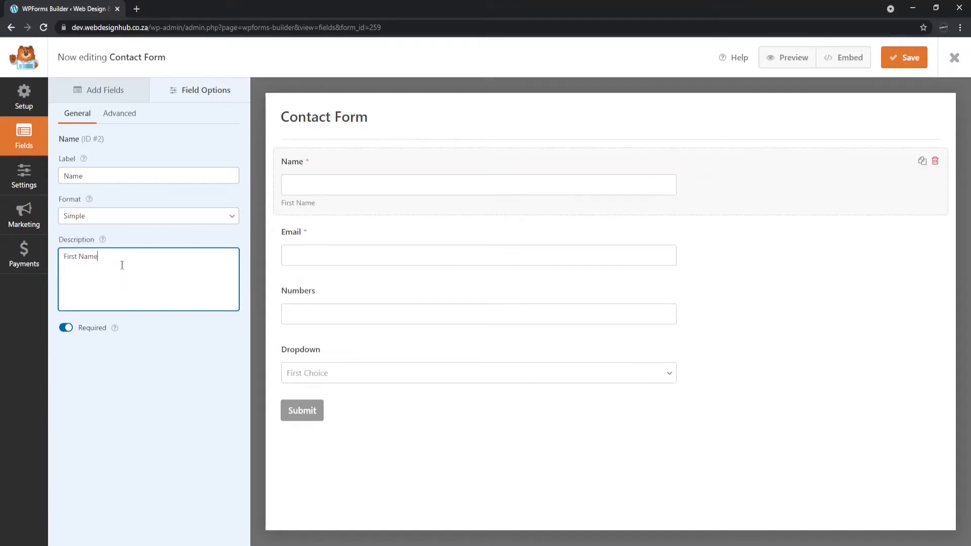
triple_click(109, 263)
key("BackSpace")
left_click(66, 328)
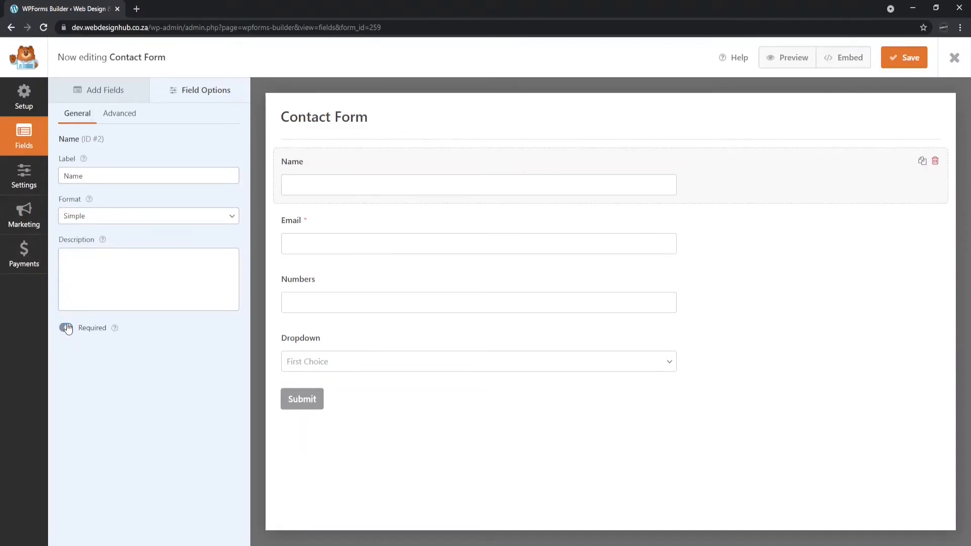
left_click(66, 329)
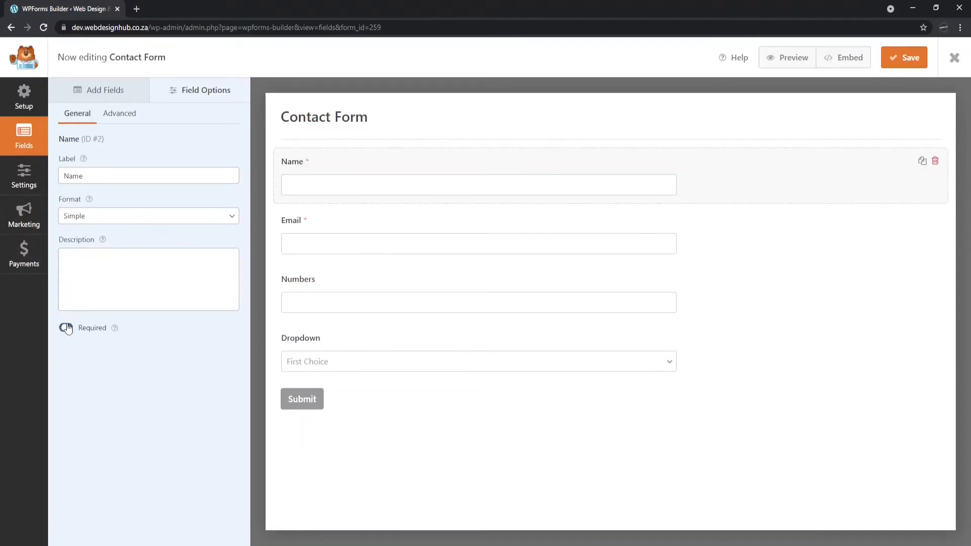
In Name's advanced settings, set size Large, placeholder 'Name', and hide the label.
left_click(120, 116)
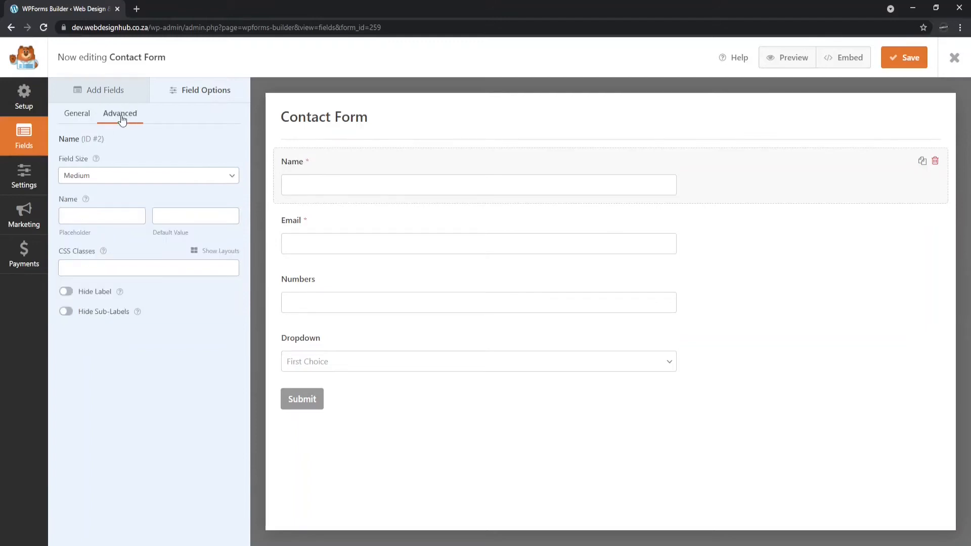
left_click(117, 205)
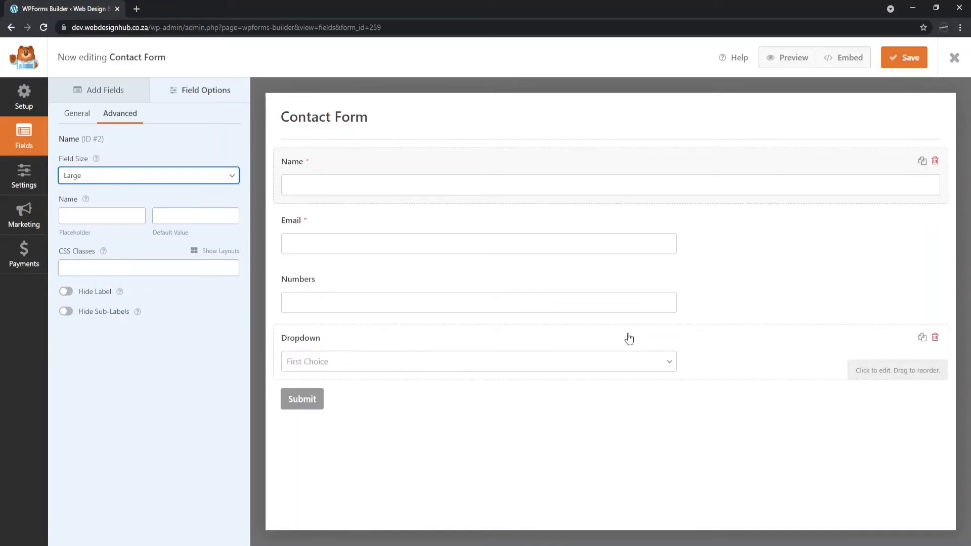
key("Up")
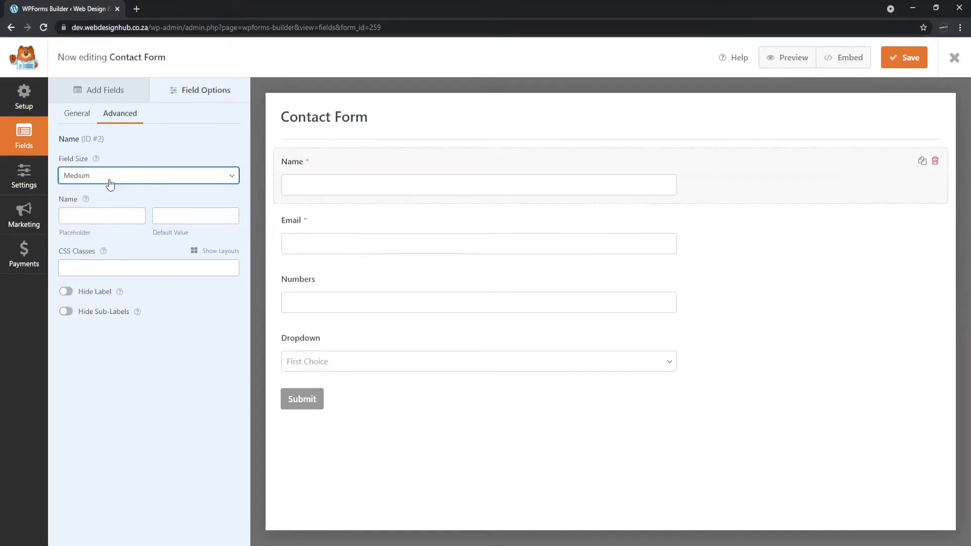
key("Down")
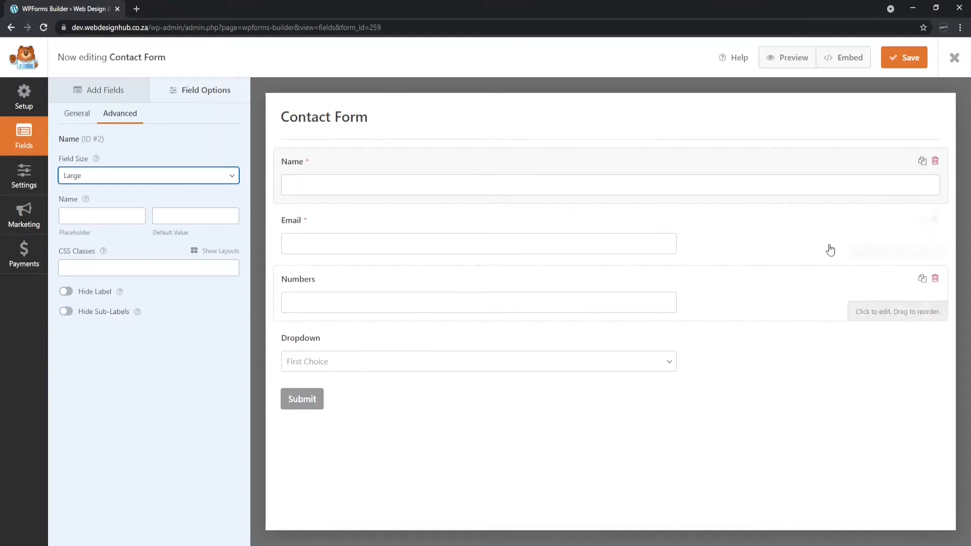
left_click(85, 214)
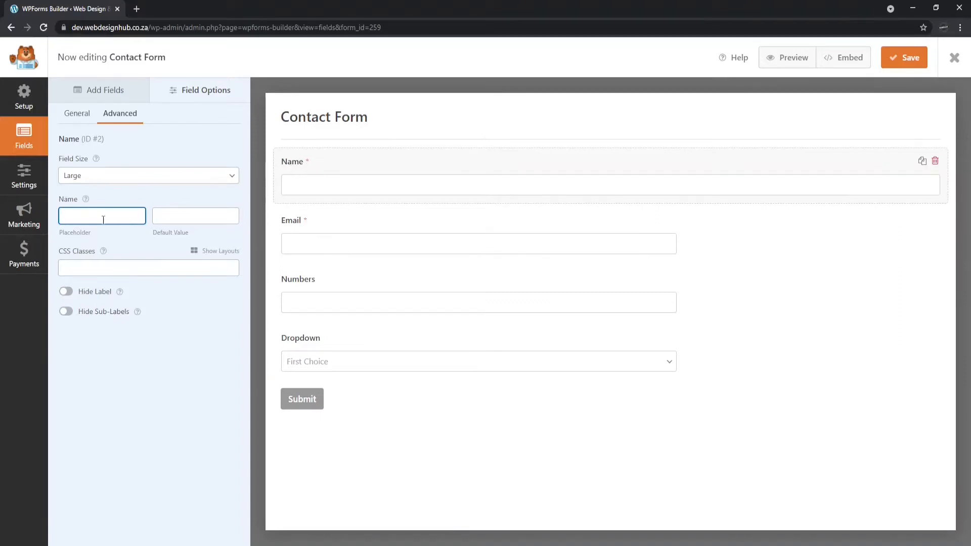
type("Name")
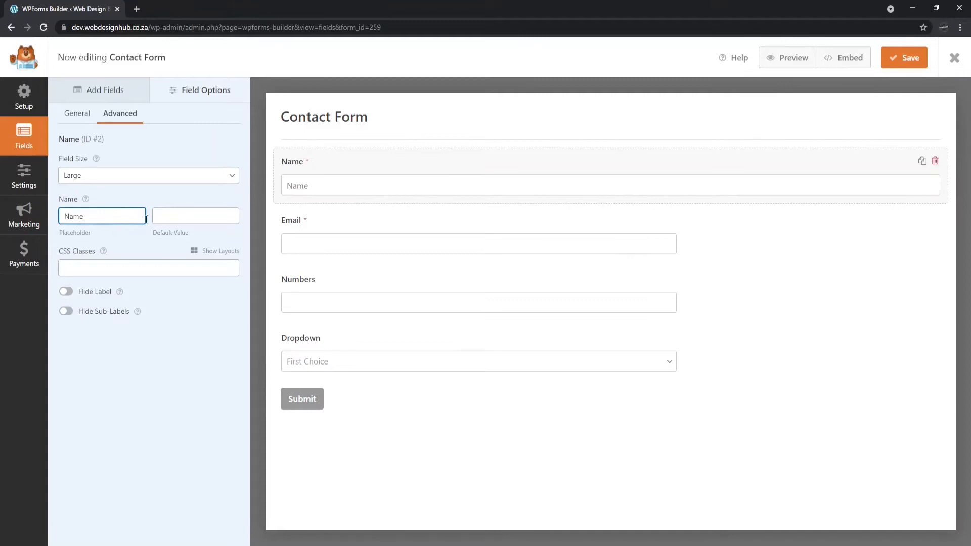
left_click(64, 293)
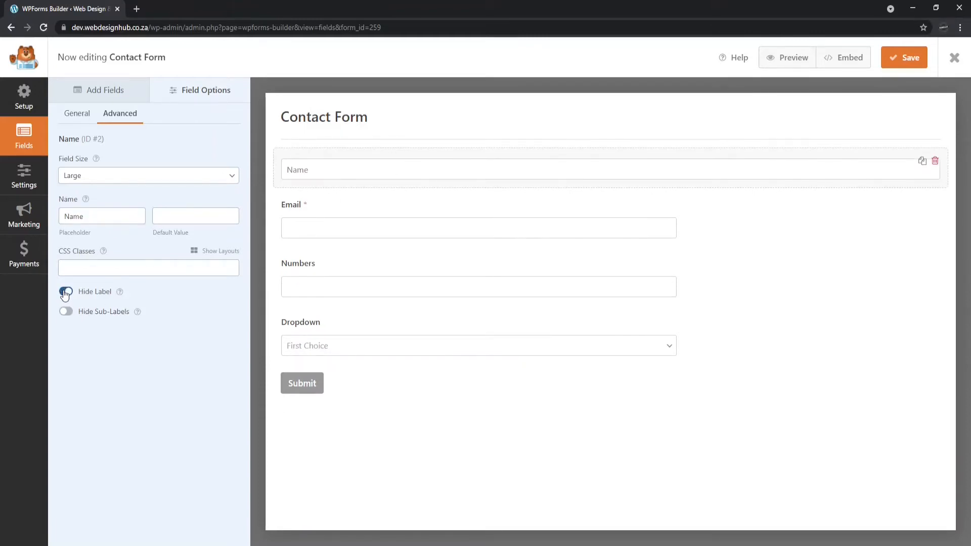
left_click(144, 269)
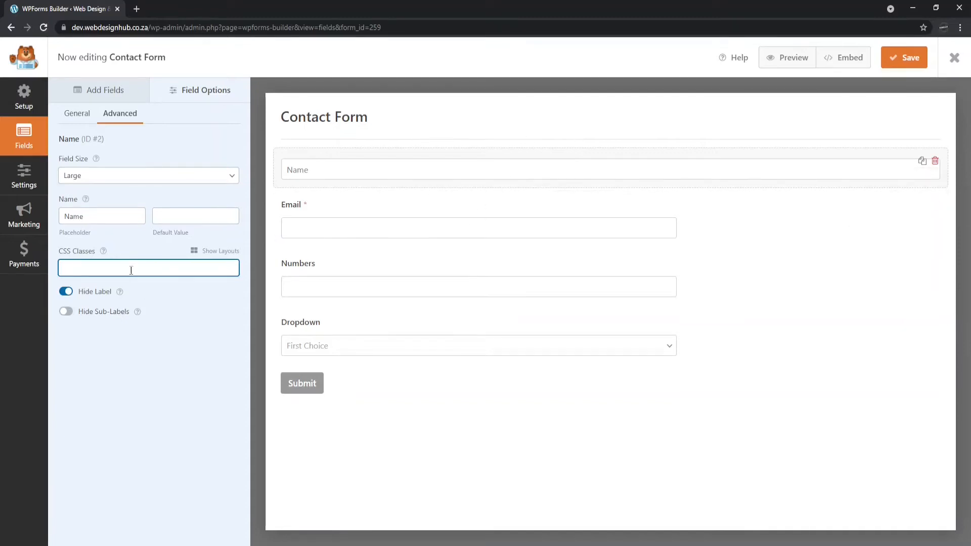
Relabel the Email field 'Email Address', leaving email confirmation off.
left_click(467, 210)
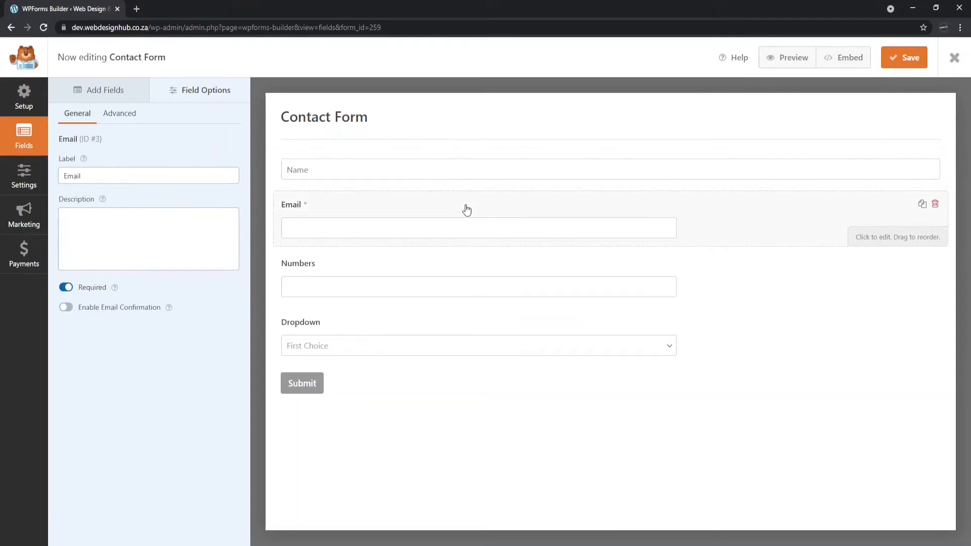
left_click(97, 176)
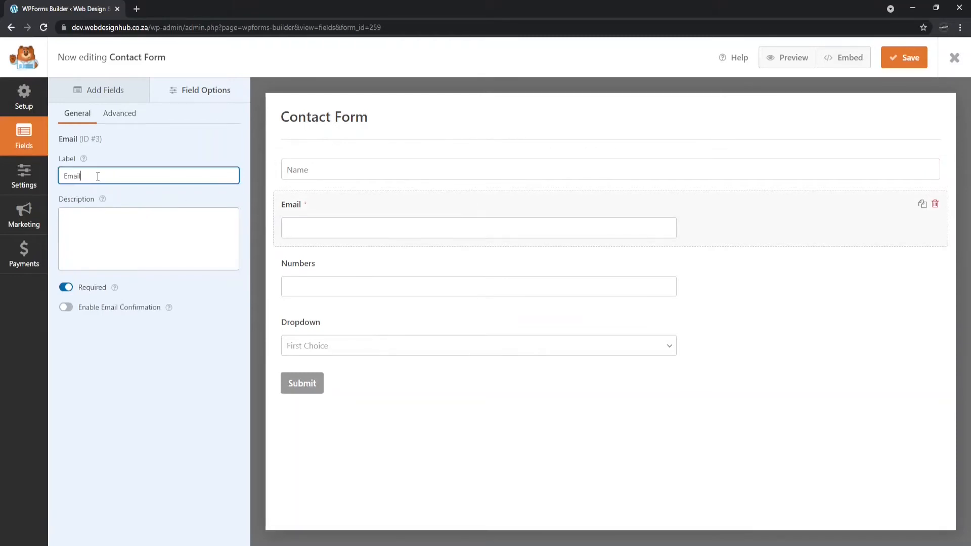
type("Address")
left_click(65, 307)
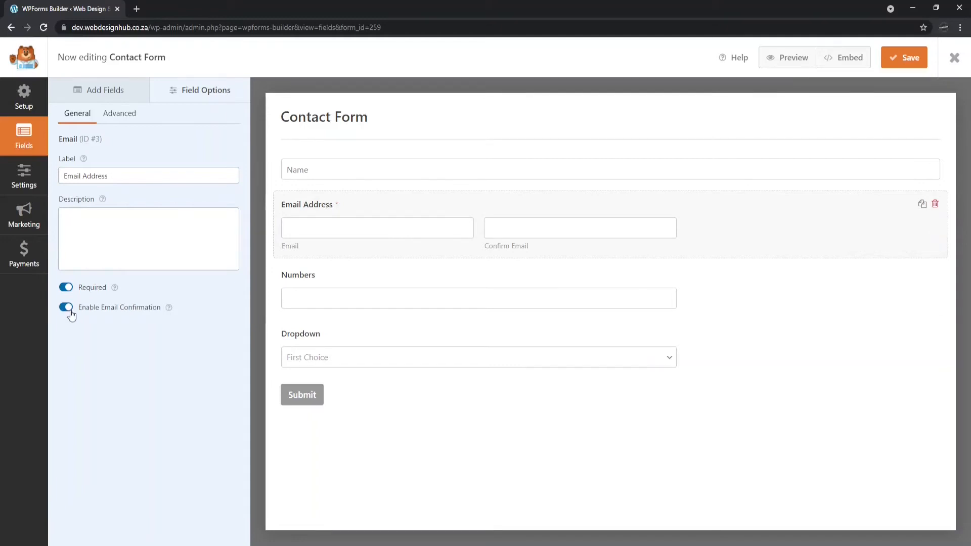
left_click(66, 307)
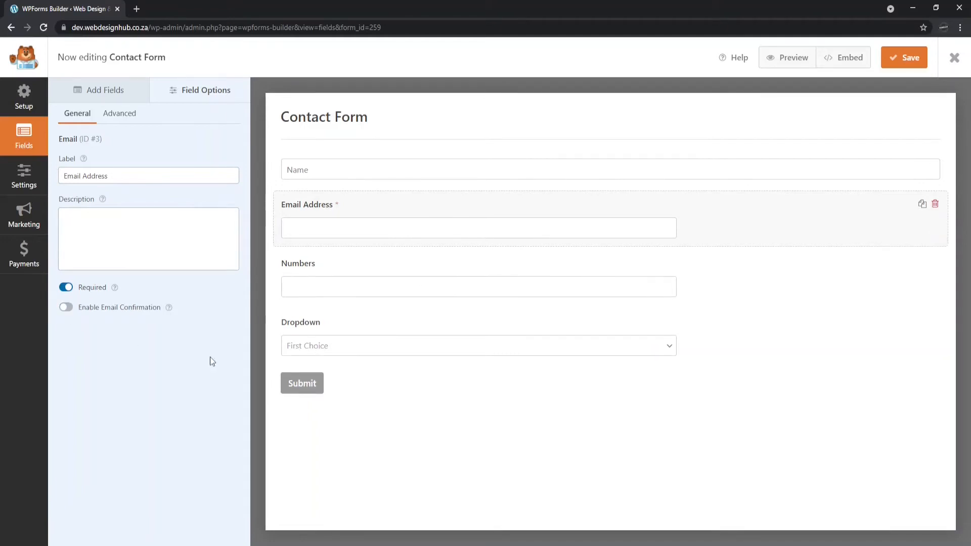
Set the Email field size to Large with an 'Email Address' placeholder.
left_click(120, 115)
left_click(123, 181)
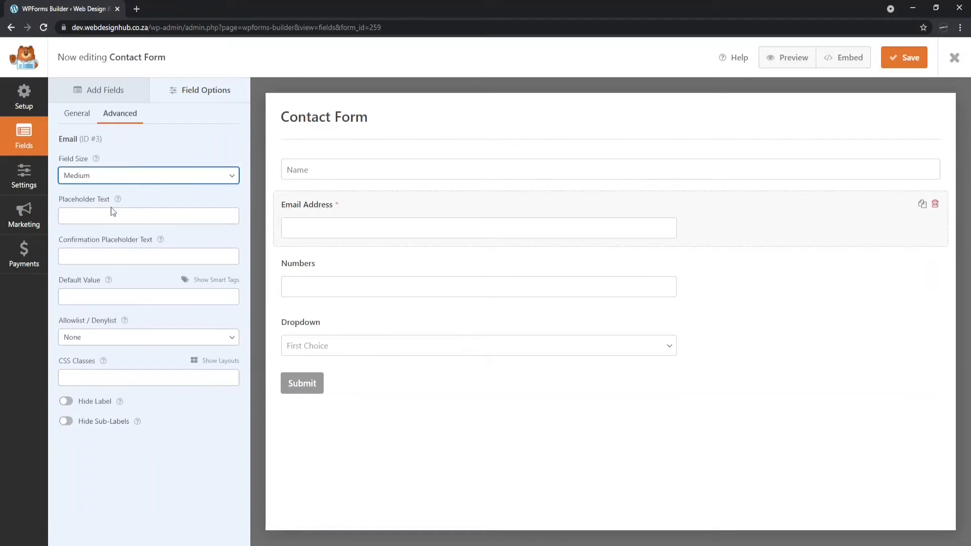
key("Down")
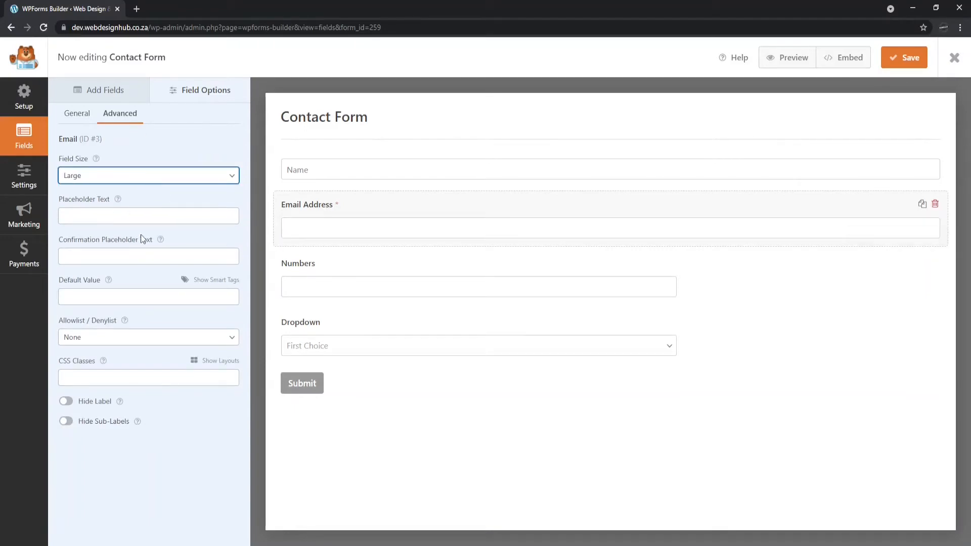
left_click(112, 212)
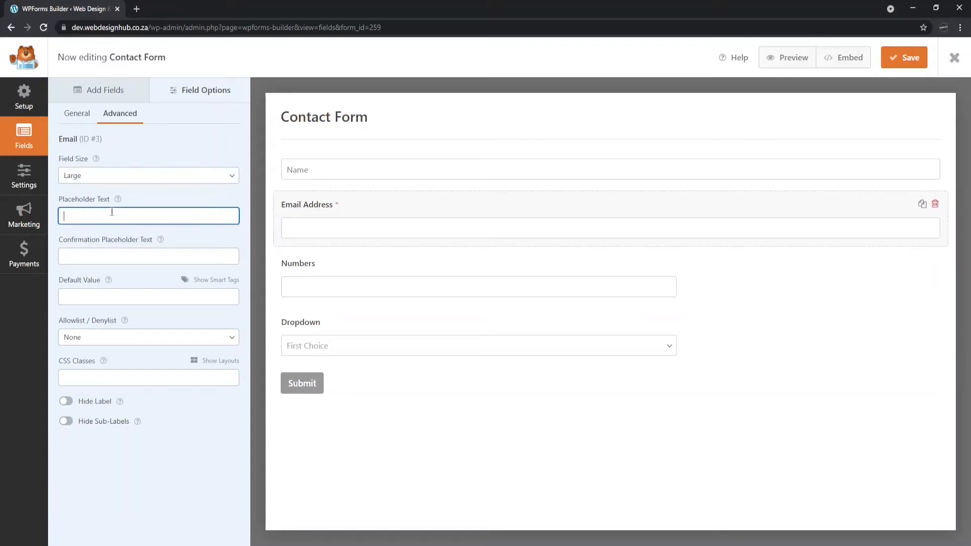
type("Email Address")
Rename the Numbers field label to 'Contact Number'.
left_click(640, 256)
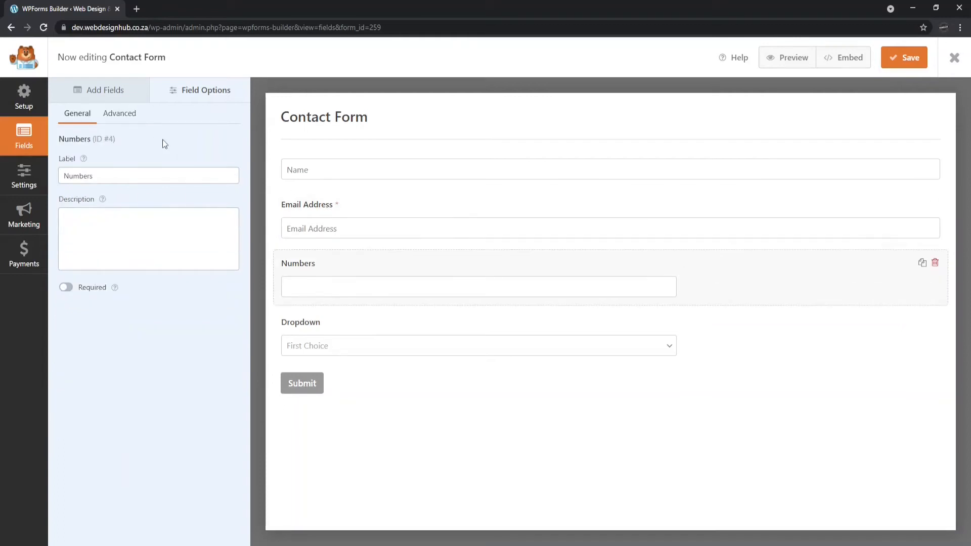
left_click_drag(108, 174, 37, 175)
left_click(125, 176)
left_click_drag(168, 175, 30, 175)
type("Contact Number")
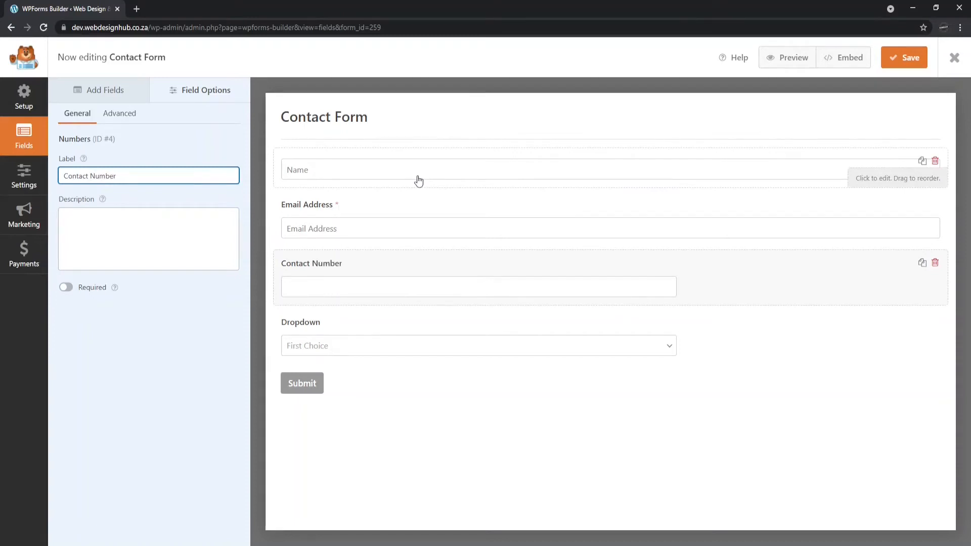
left_click(137, 224)
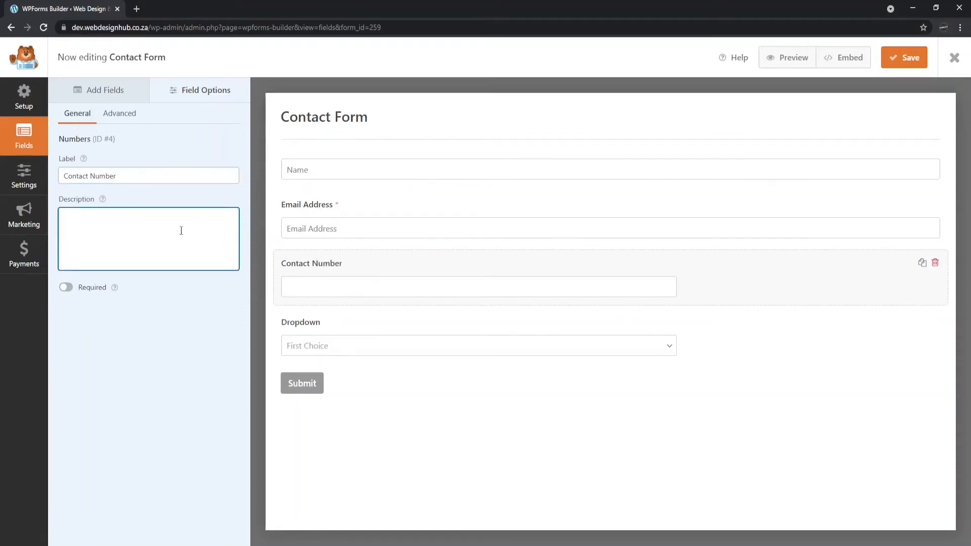
Make Contact Number Large with a 'Contact Number' placeholder and a hidden label.
left_click(112, 117)
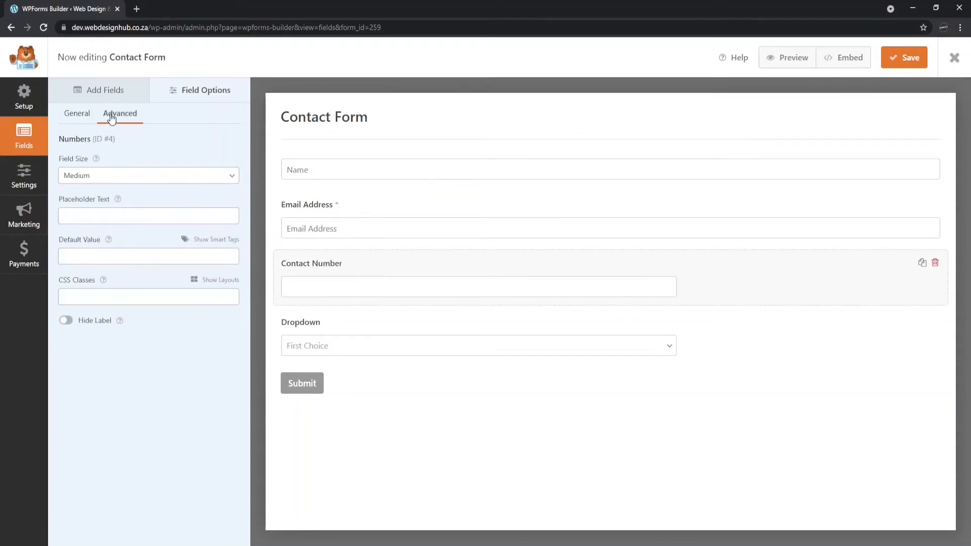
left_click(112, 210)
left_click(120, 215)
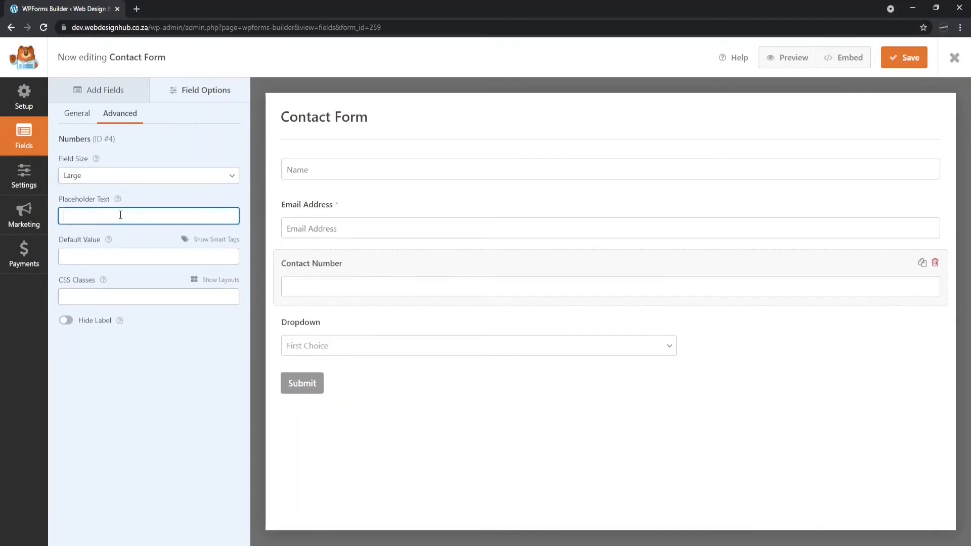
type("Contact Number")
left_click(65, 320)
left_click(566, 307)
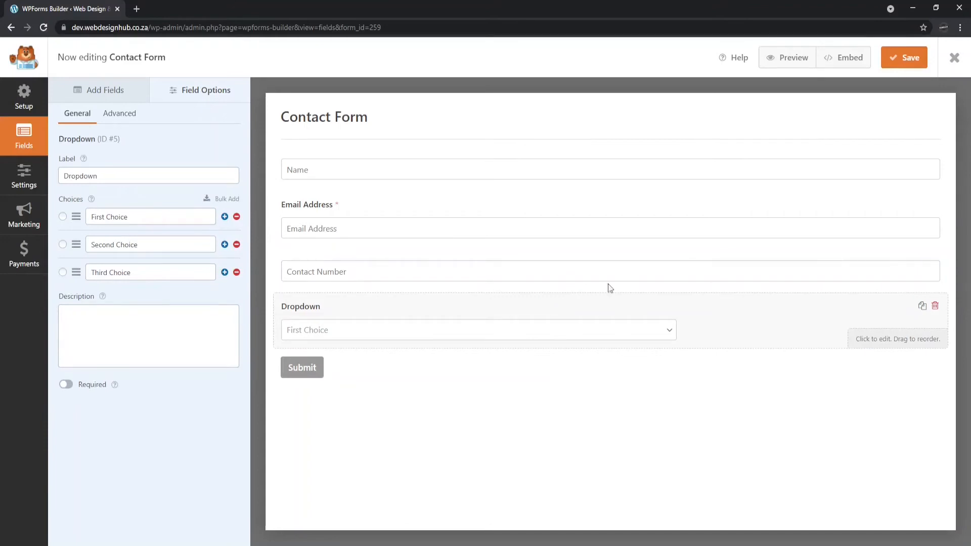
Change the Dropdown field's label to 'Services'.
left_click(157, 174)
double_click(144, 181)
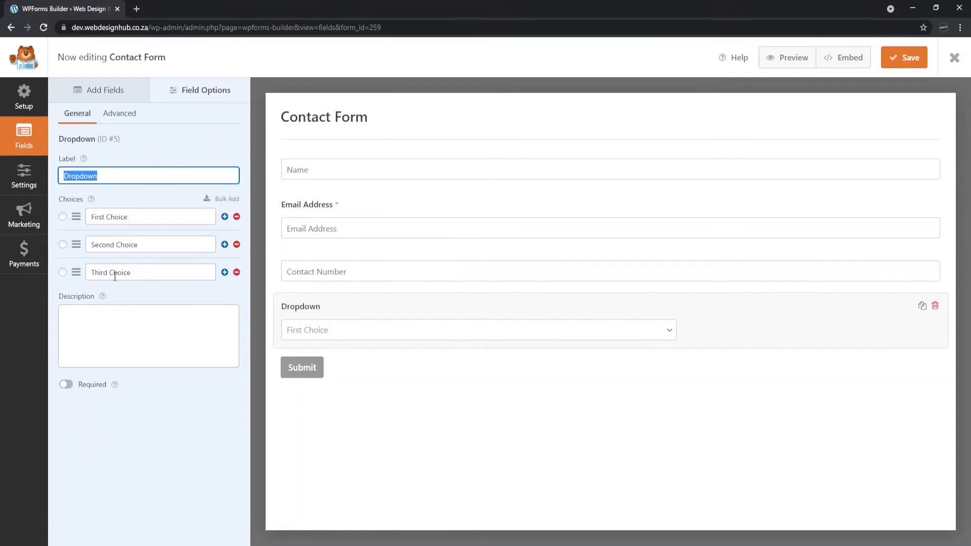
type("Services")
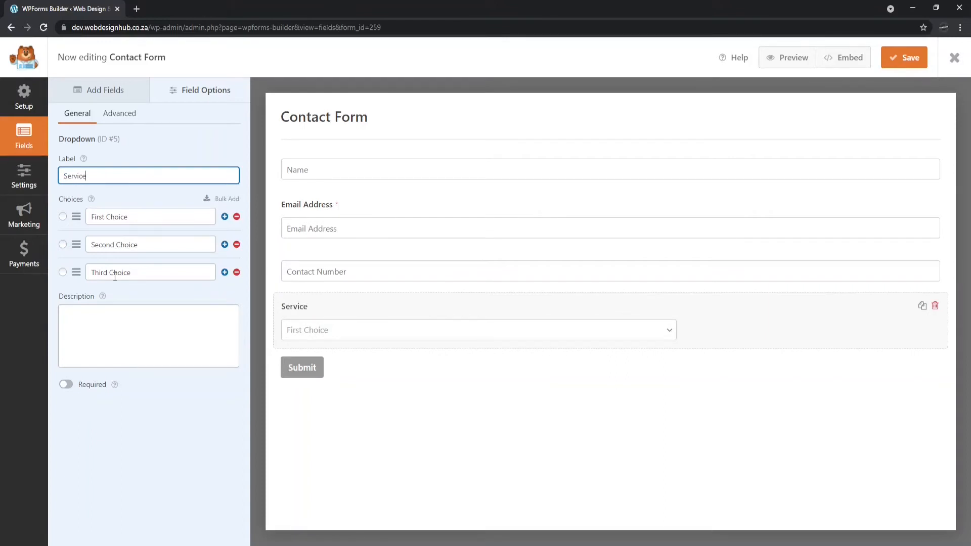
Set the choices to Service 1, Service 2 and Service 3, with Service 1 as default.
triple_click(147, 216)
type("S")
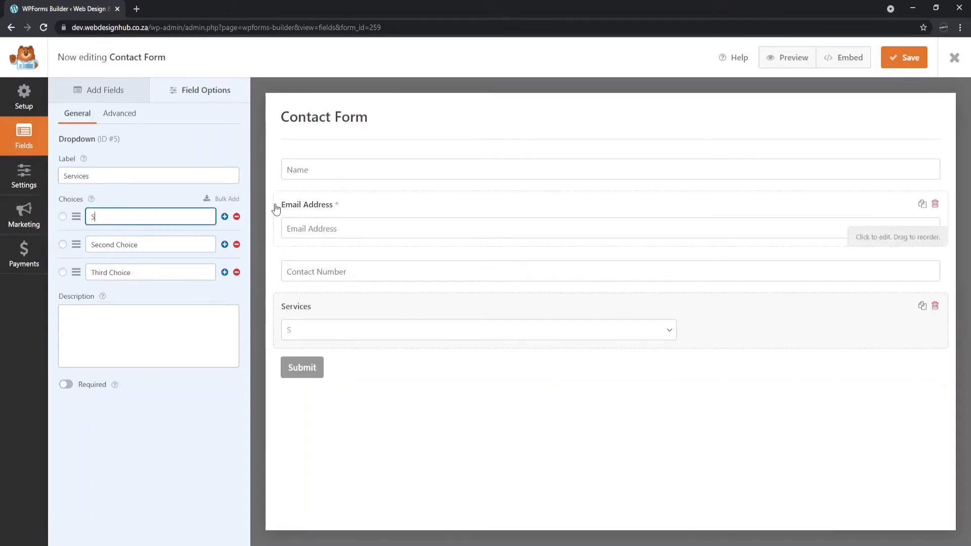
type("ervice 1")
triple_click(152, 245)
type("Service 2")
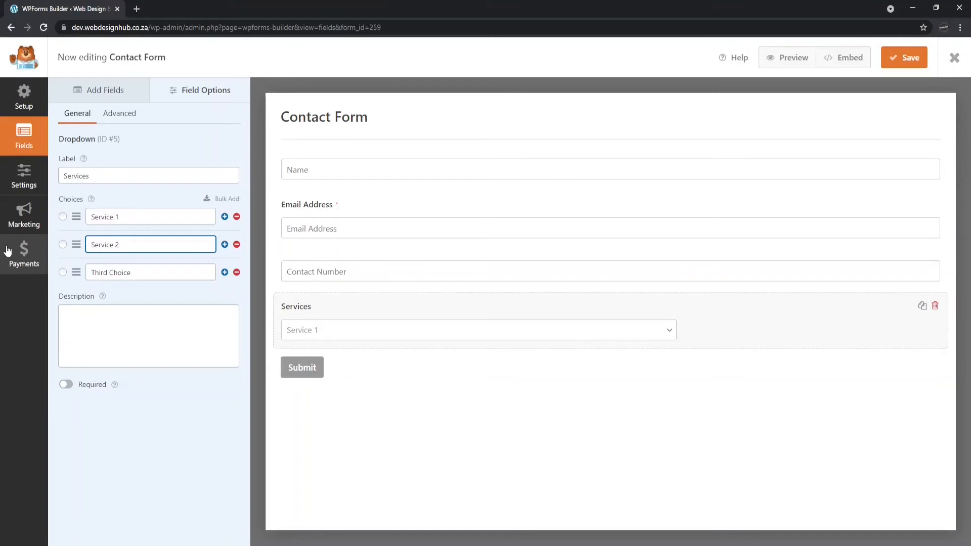
triple_click(157, 273)
type("Service 3")
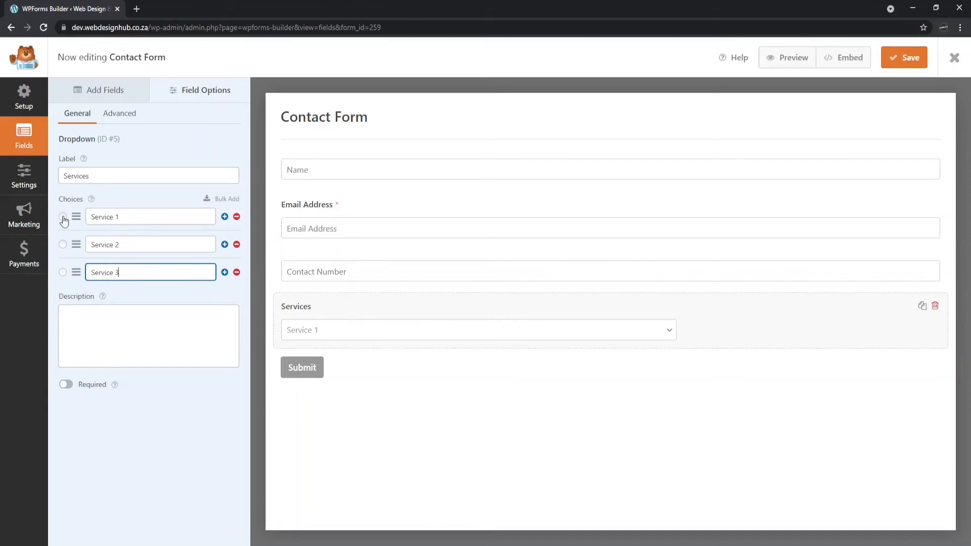
left_click(63, 245)
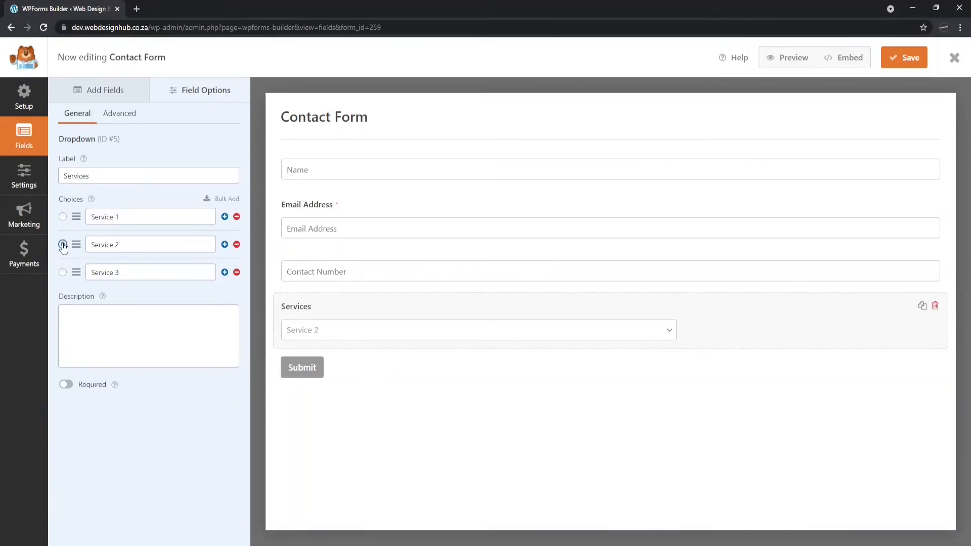
left_click(63, 272)
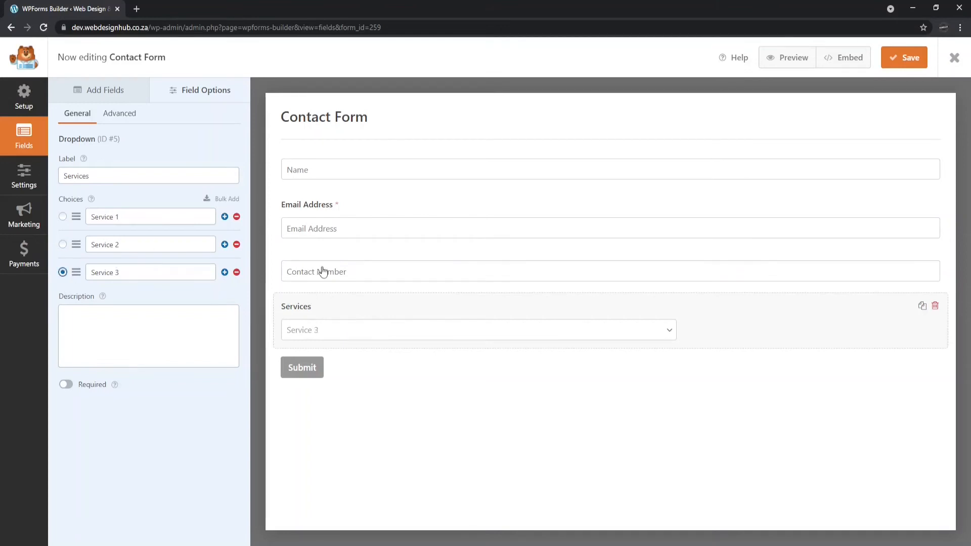
left_click(63, 217)
Make the Services dropdown Large with placeholder 'Please select your service', leaving Multiple Options off, then open Settings.
left_click(118, 116)
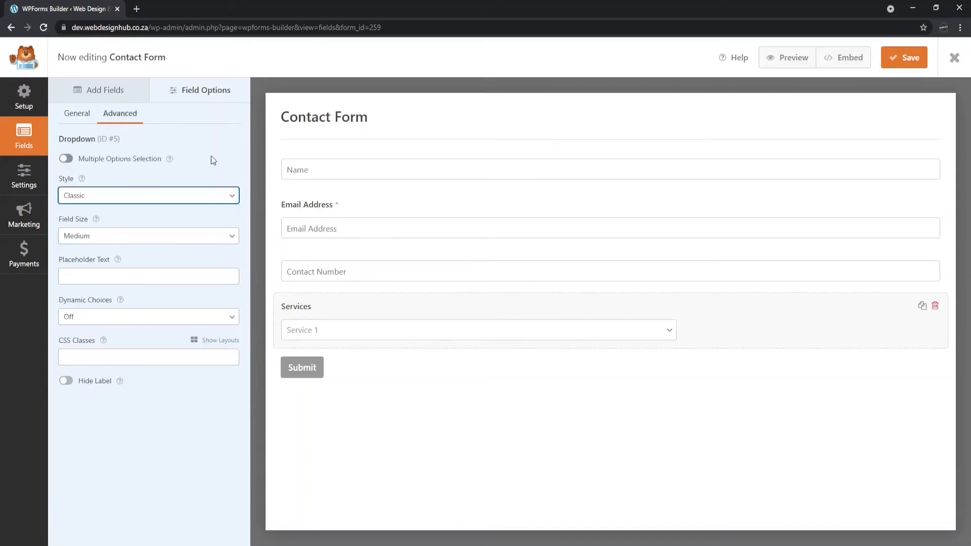
left_click(66, 160)
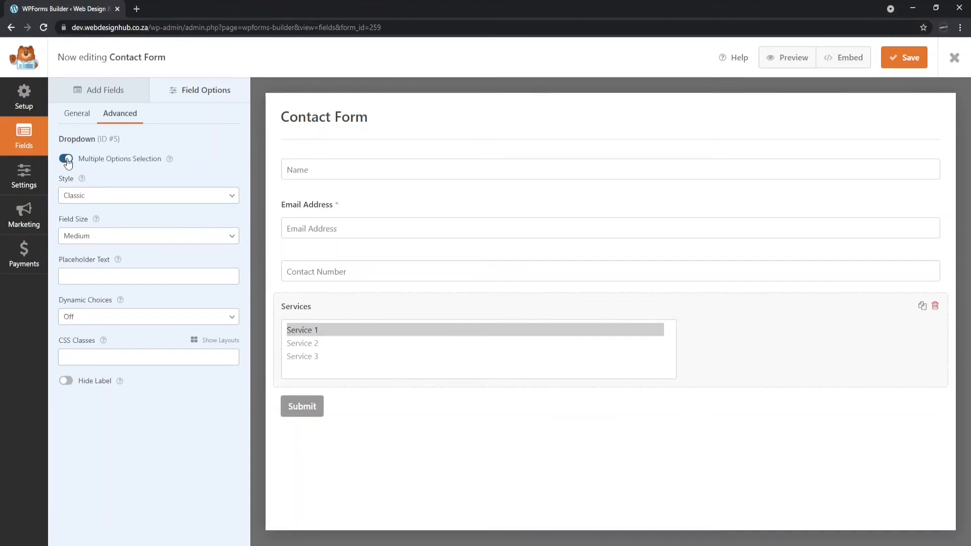
left_click(66, 159)
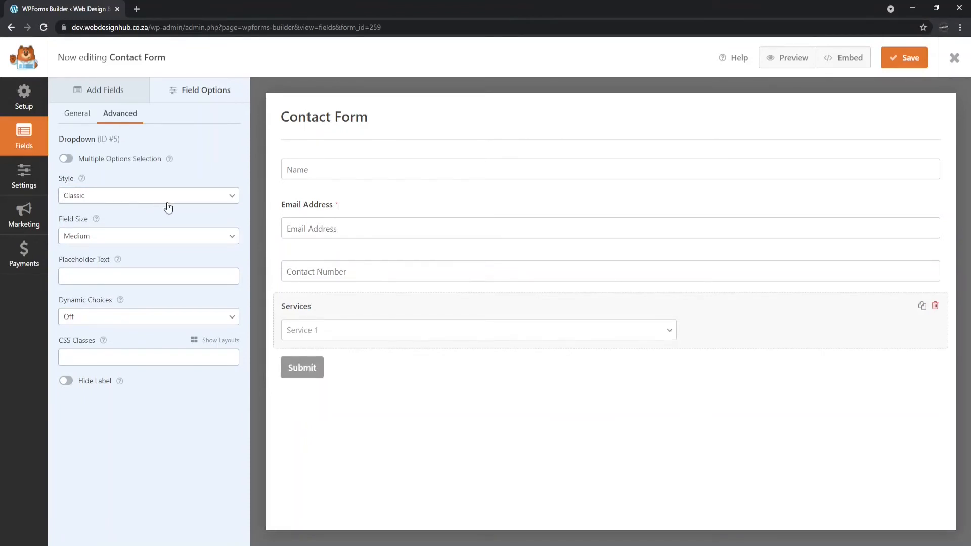
left_click(126, 241)
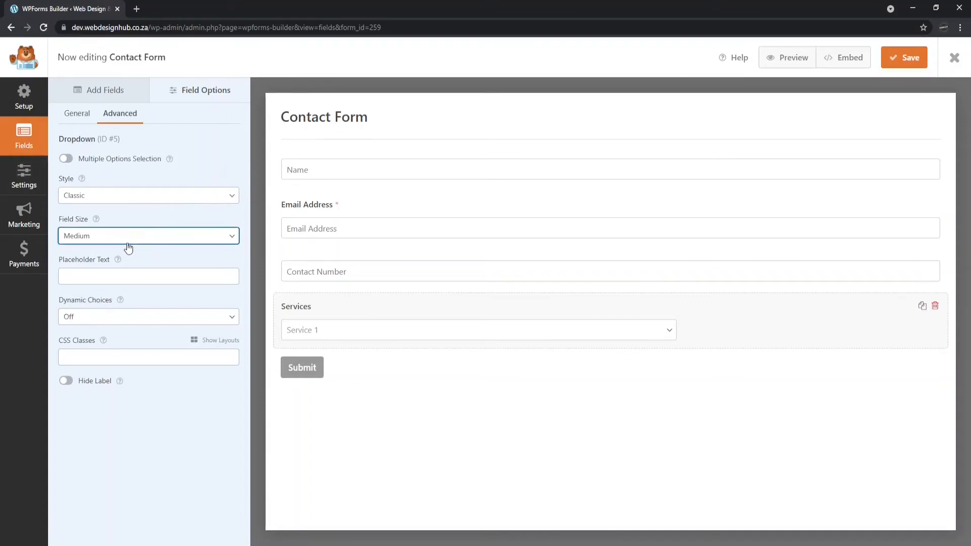
key("Down")
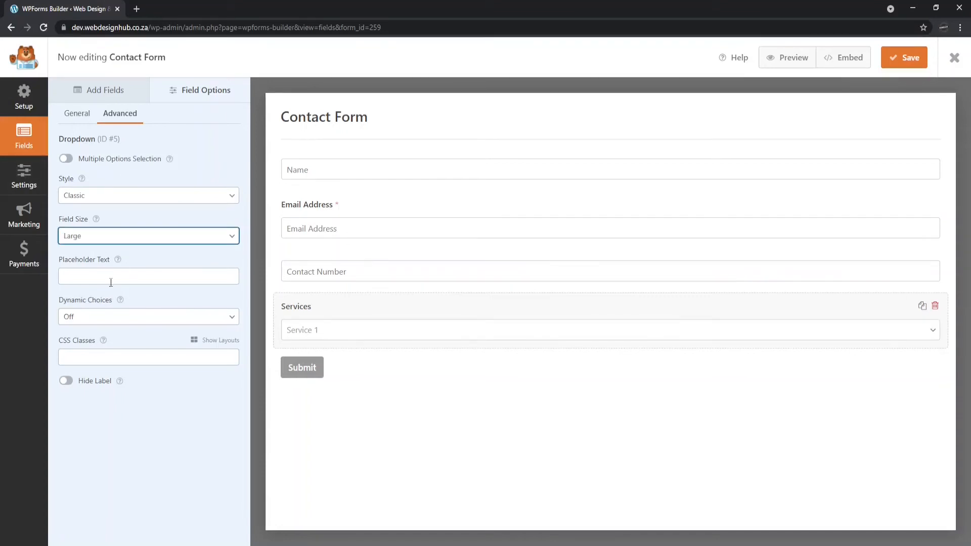
left_click(146, 277)
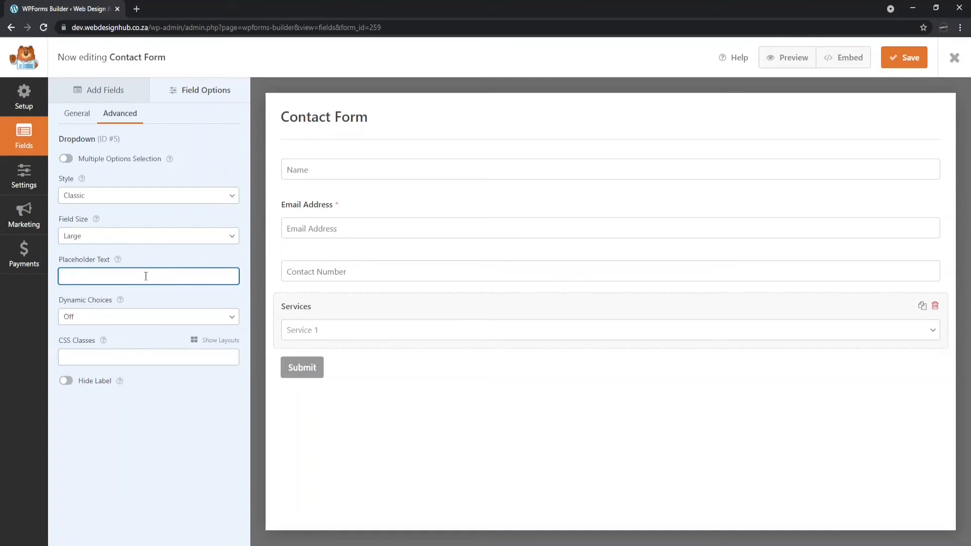
type("Please select your")
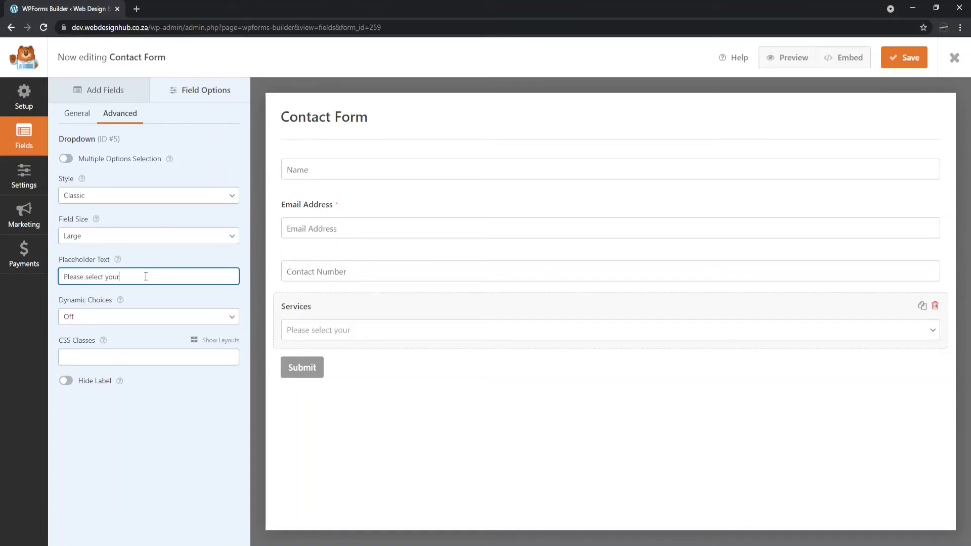
type(" service")
left_click(213, 418)
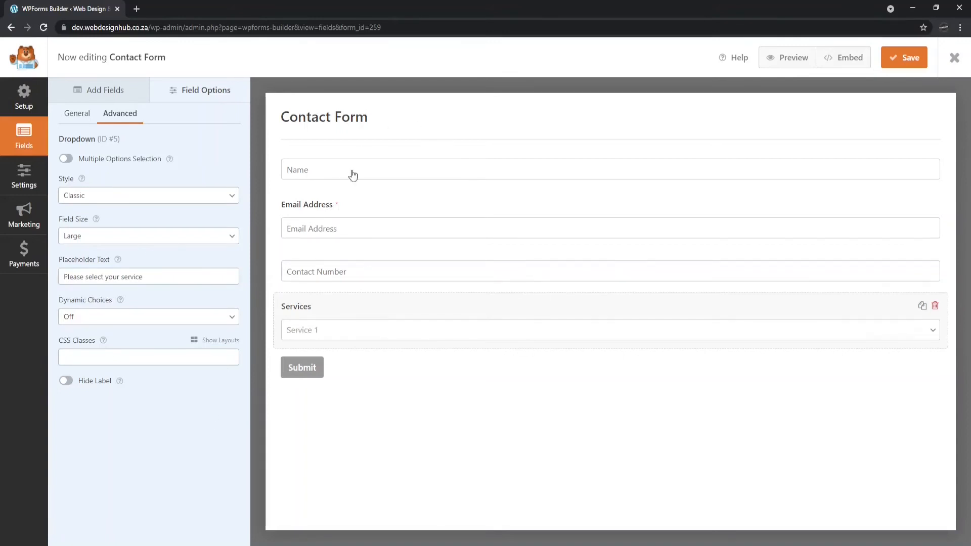
left_click(14, 174)
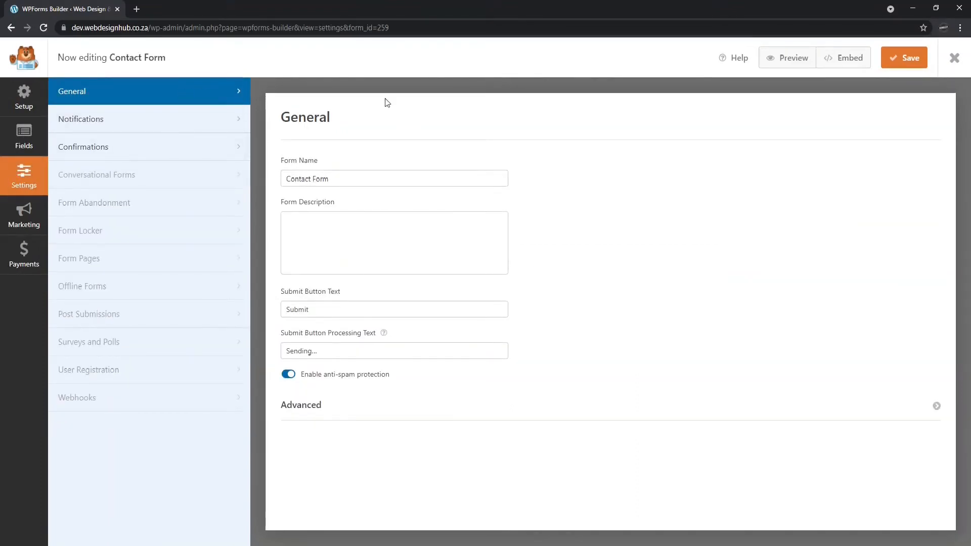
Check the form name and description, and change the submit button text to 'Submit Form'.
left_click(366, 175)
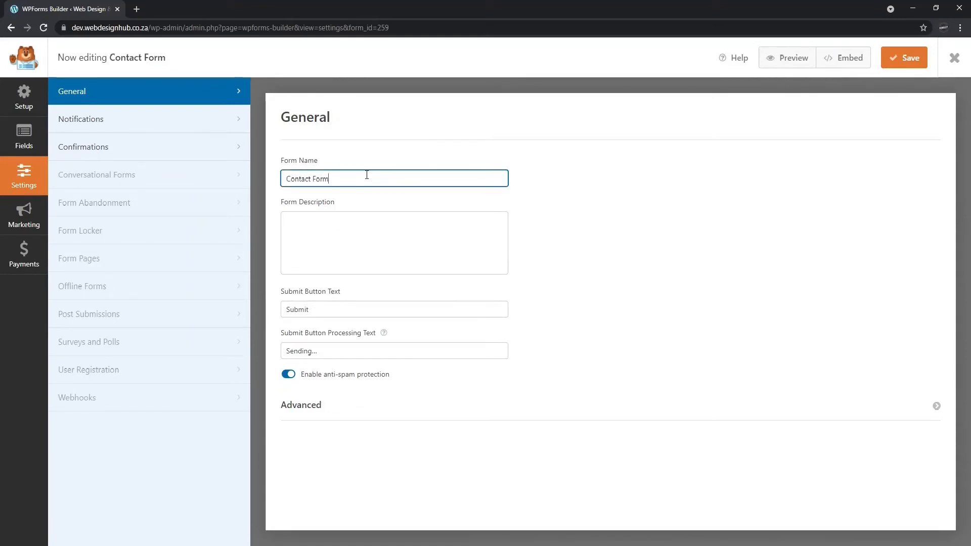
left_click(390, 245)
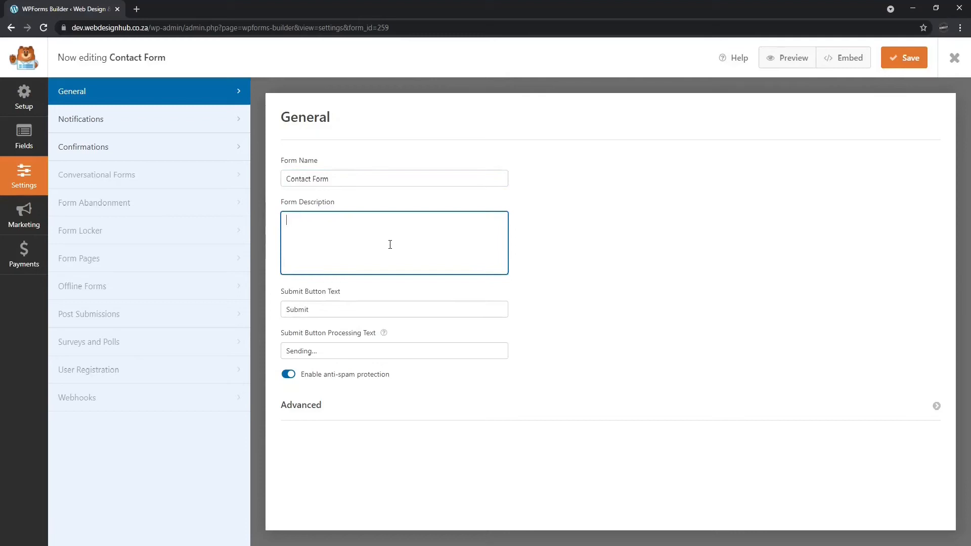
left_click(340, 308)
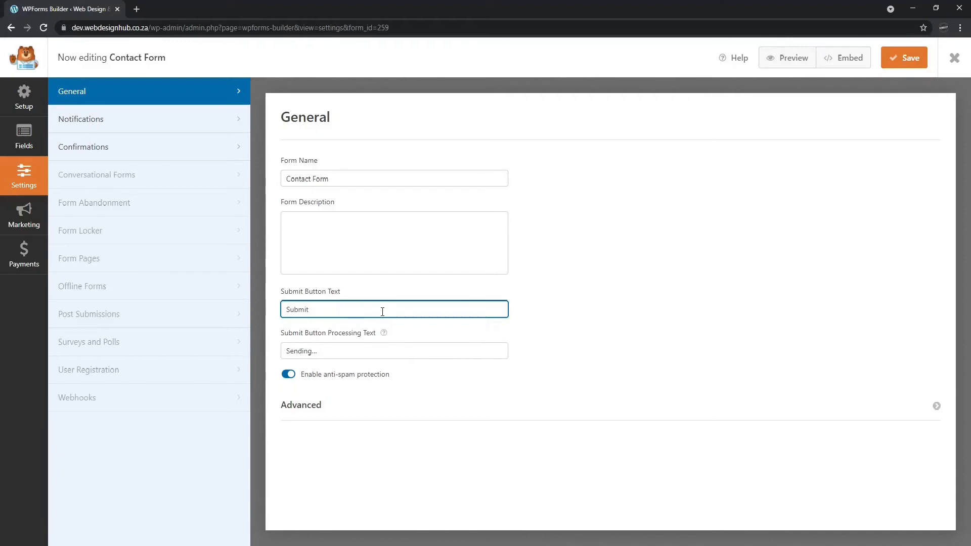
type("Form")
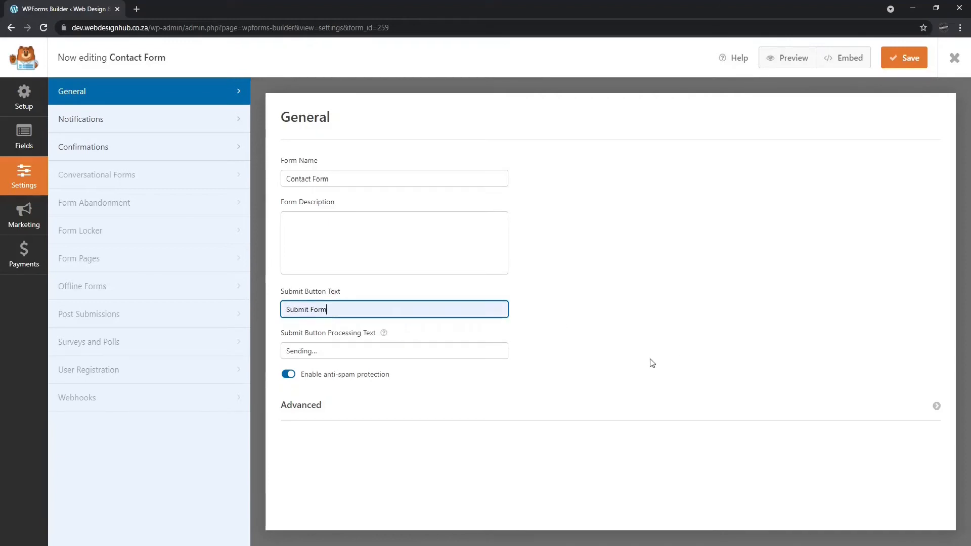
Change the processing text to 'Sending contact information...' and expand the Advanced form settings.
left_click(350, 350)
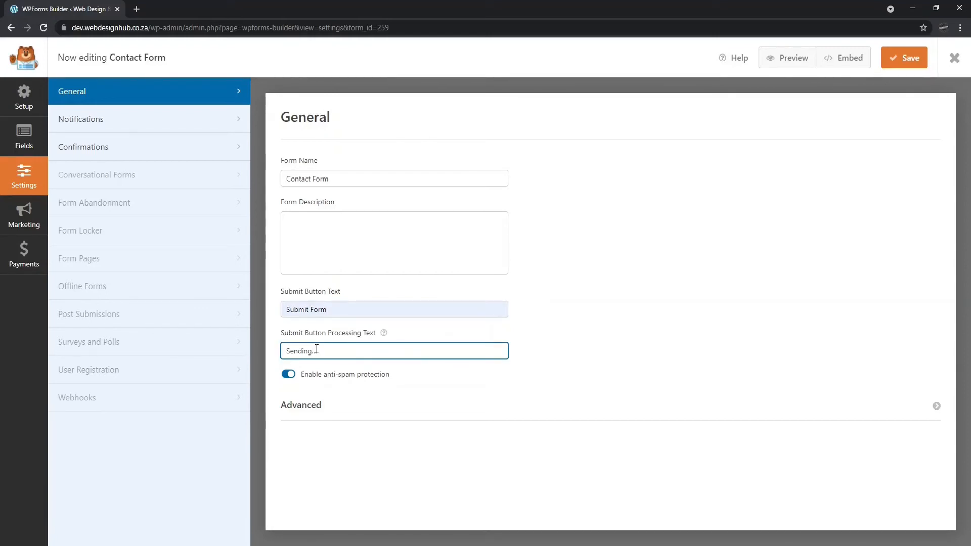
type("contact information")
left_click(646, 305)
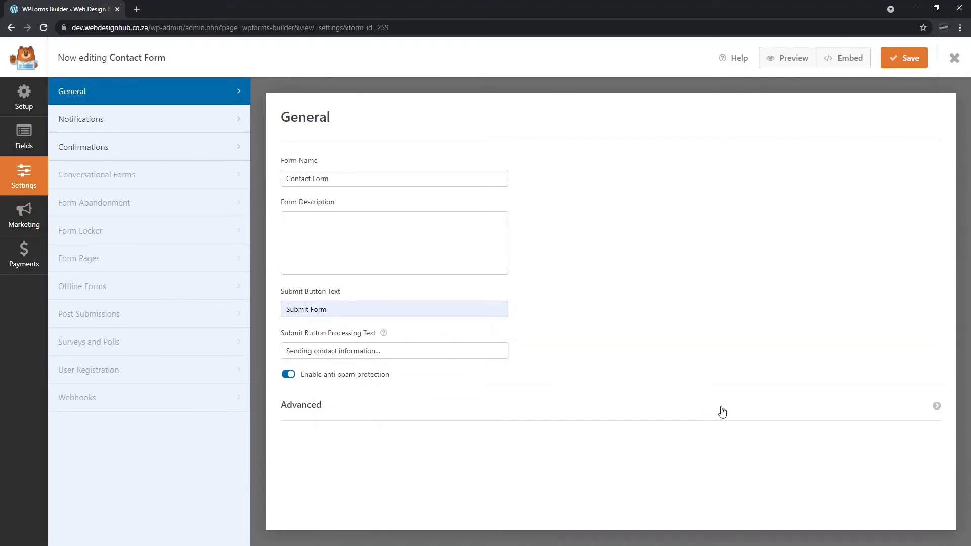
left_click(739, 408)
scroll(677, 433, "down", 1)
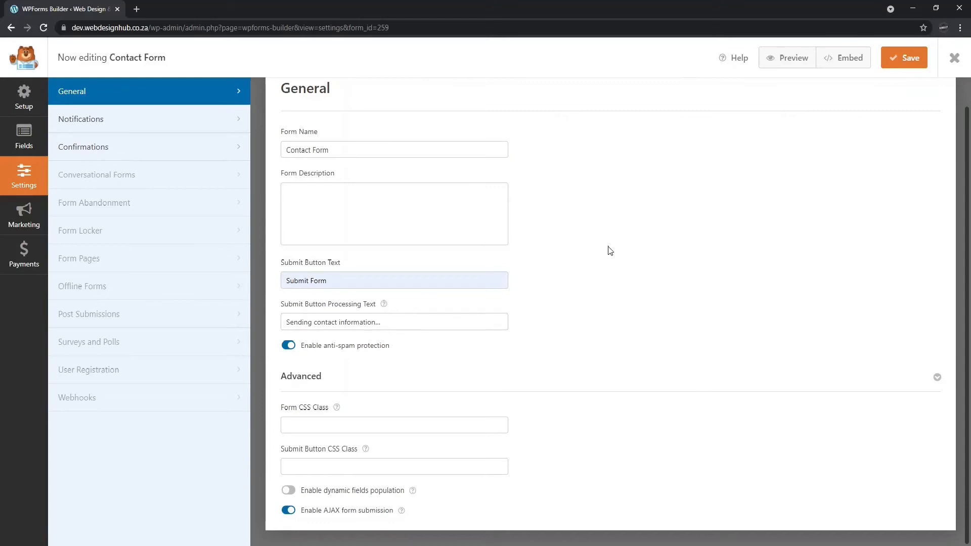
scroll(651, 249, "up", 1)
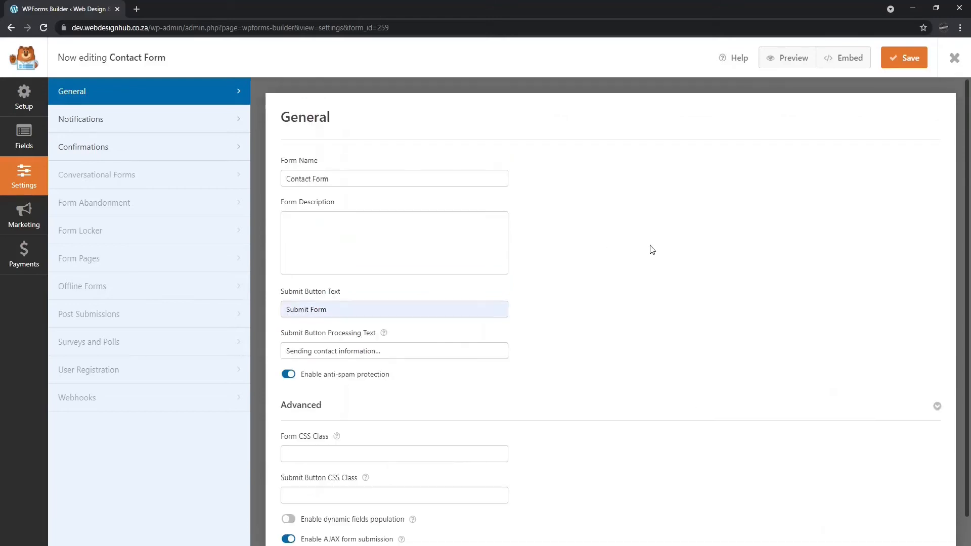
In Notifications, add a second recipient address to the Send To field.
left_click(139, 127)
scroll(538, 188, "down", 2)
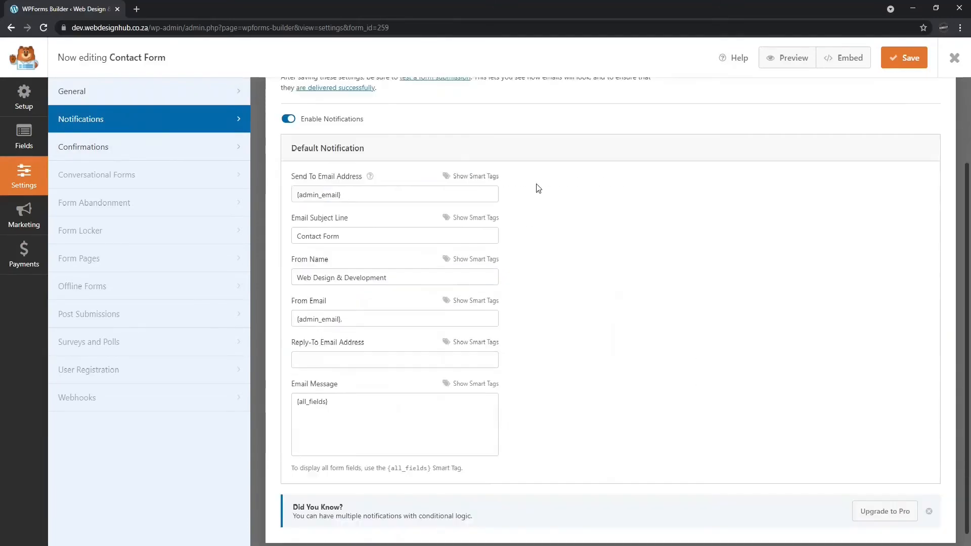
left_click(357, 197)
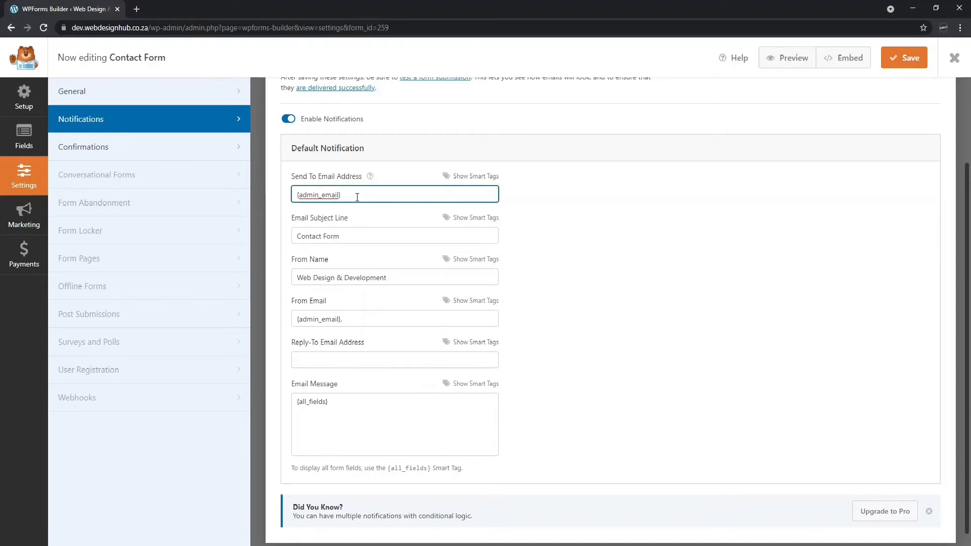
left_click(370, 205)
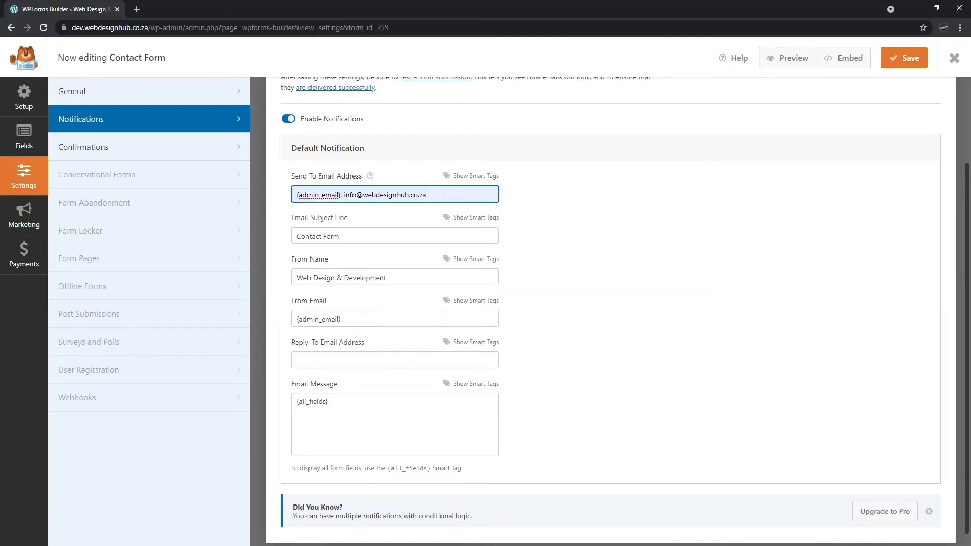
left_click(621, 241)
Keep subject 'Contact Form' and the From Name, fix the From Email's trailing comma, and keep the {all_fields} message.
left_click(405, 234)
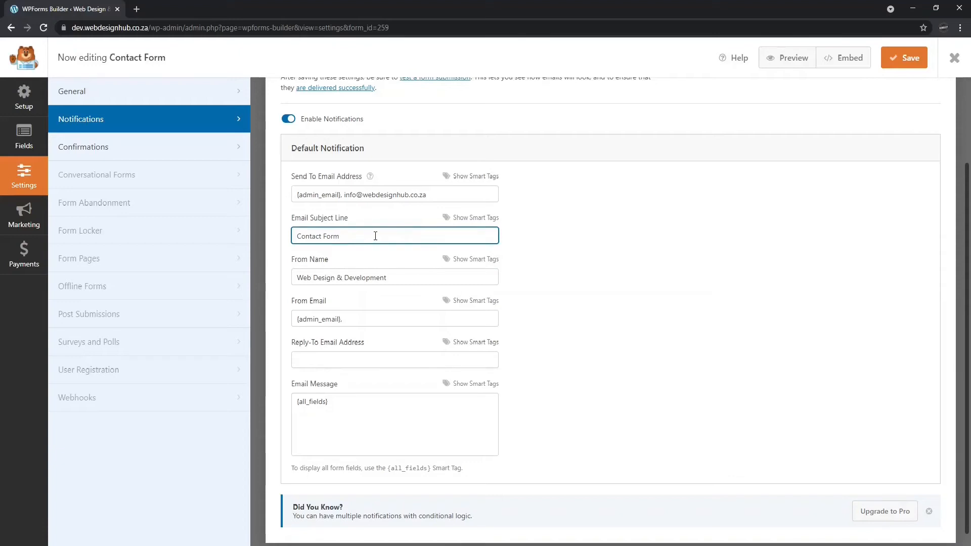
left_click(407, 279)
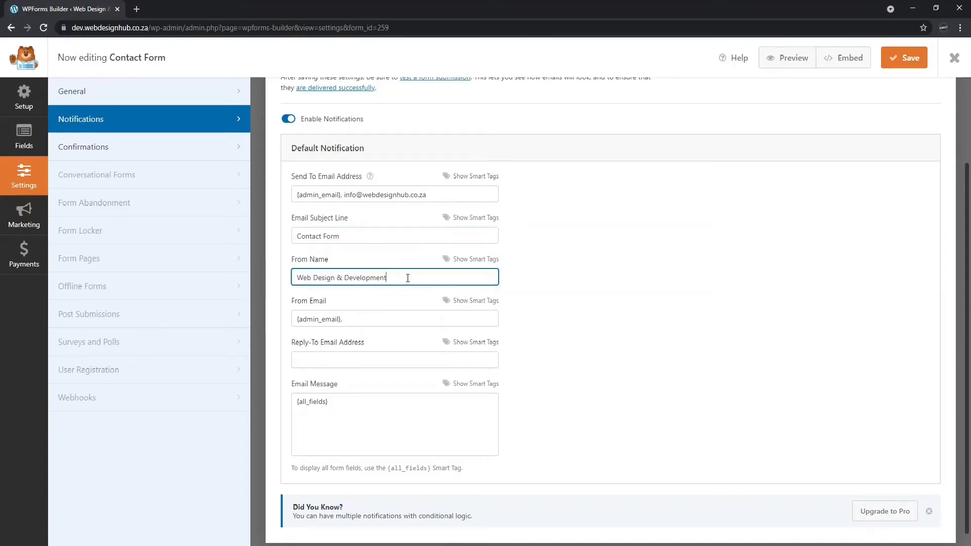
left_click(380, 319)
key("BackSpace")
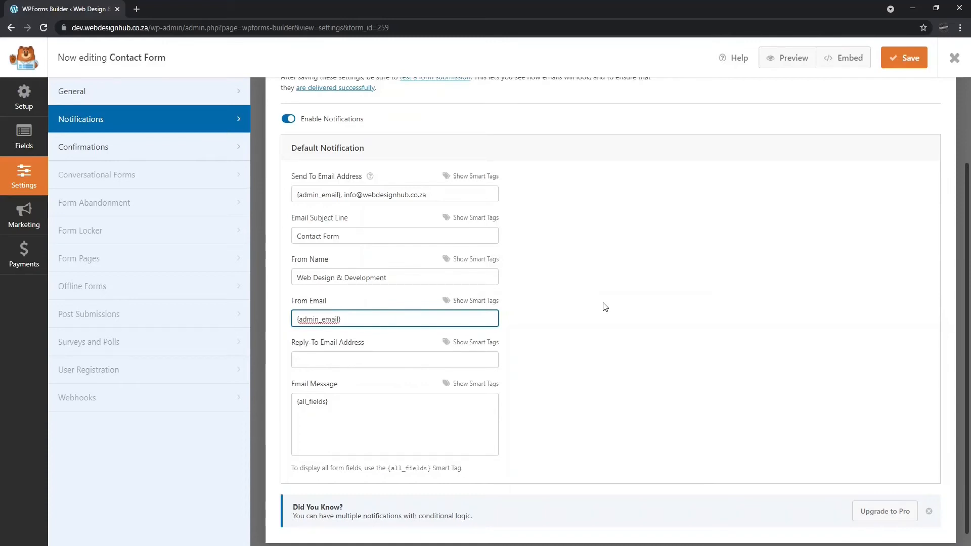
left_click(366, 359)
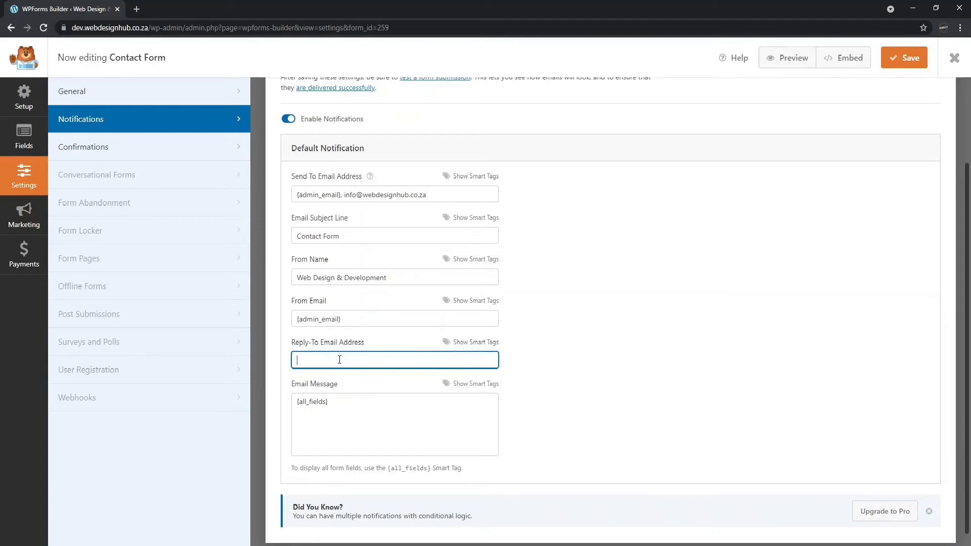
left_click(572, 352)
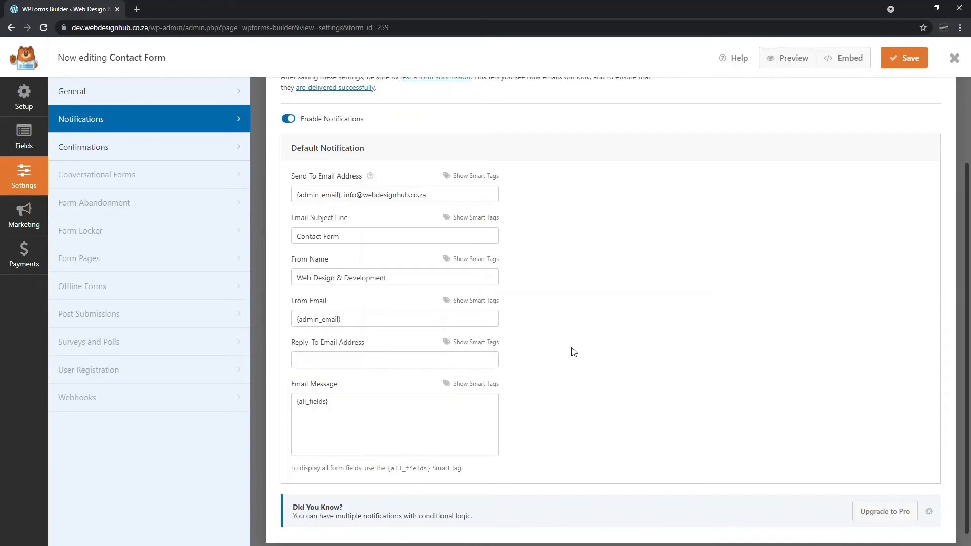
left_click(387, 414)
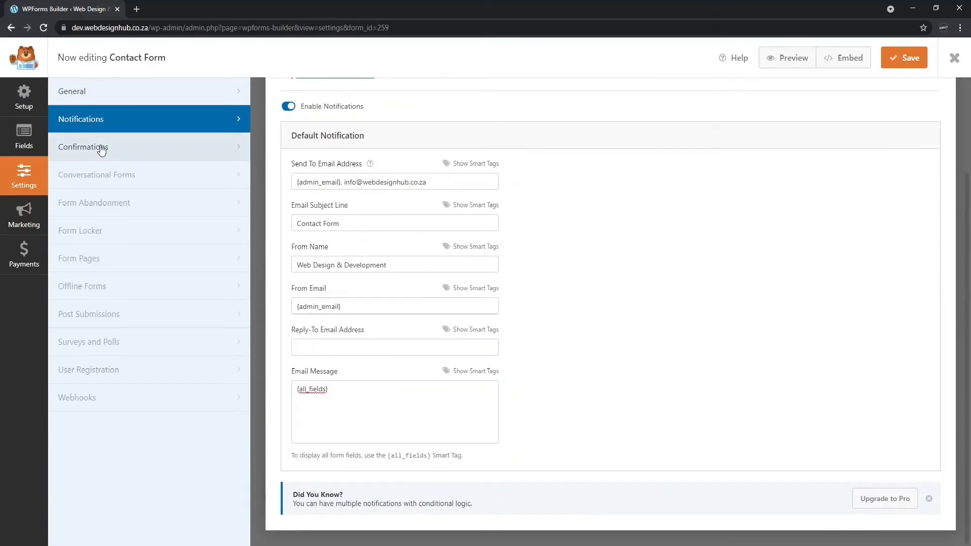
left_click(101, 148)
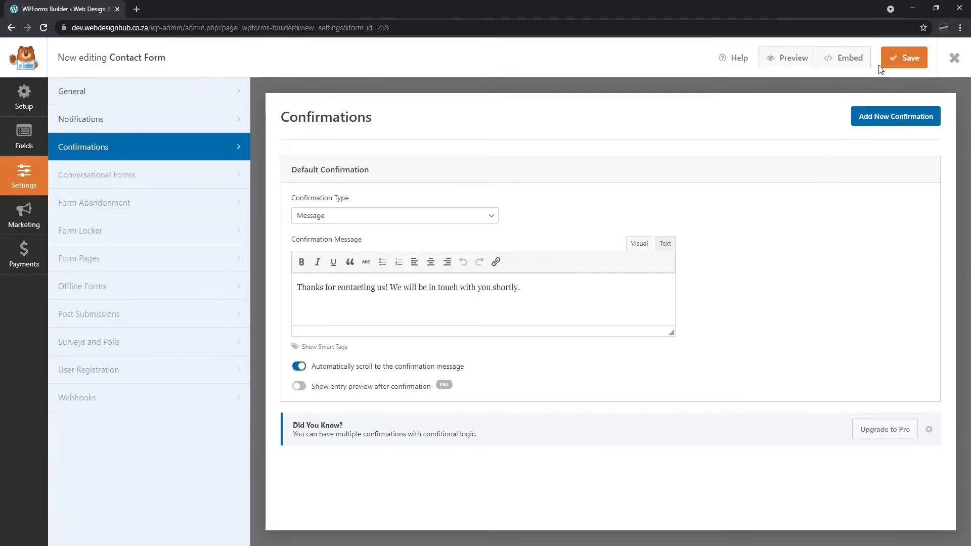
Save the Contact Form and exit the form builder.
left_click(901, 66)
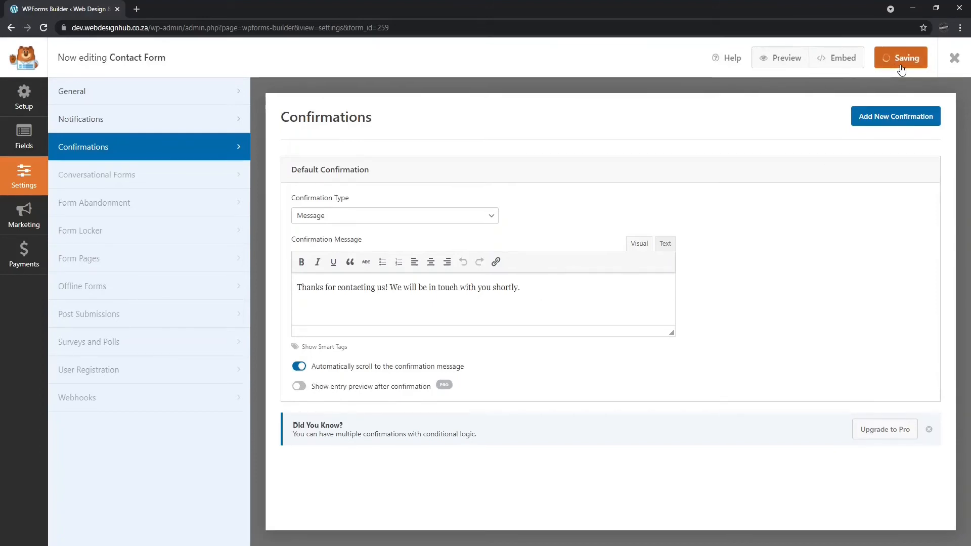
left_click(955, 58)
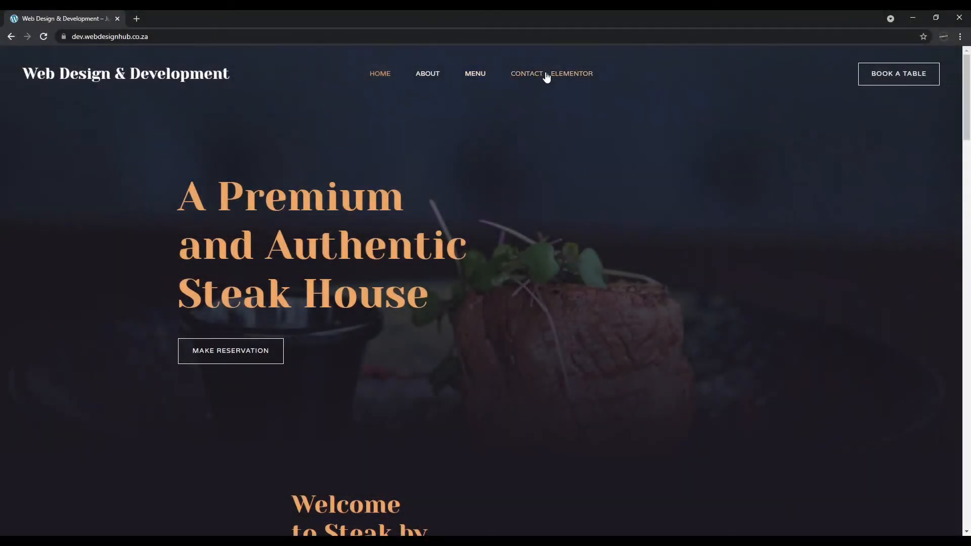
Open the live CONTACT – ELEMENTOR page and scroll to the contact form beside the map.
left_click(546, 76)
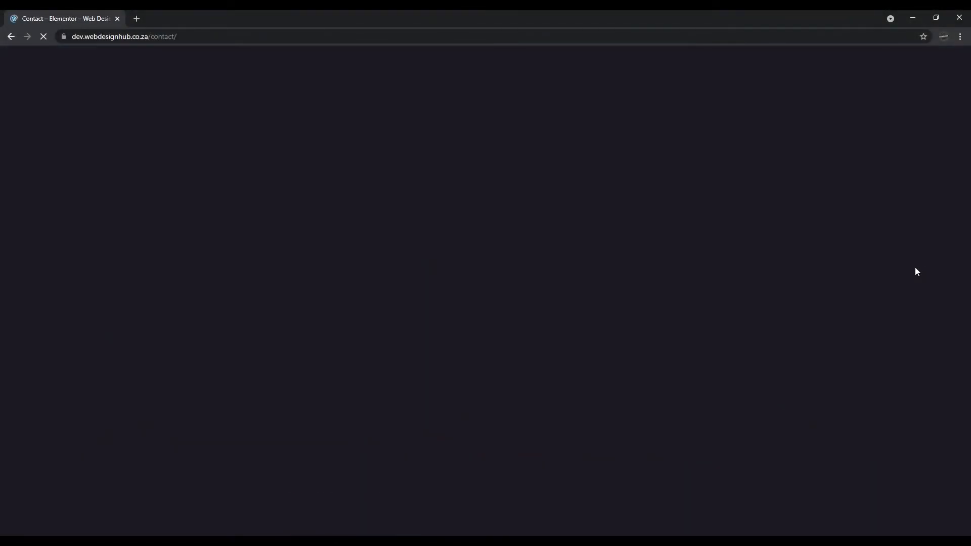
scroll(215, 260, "down", 2)
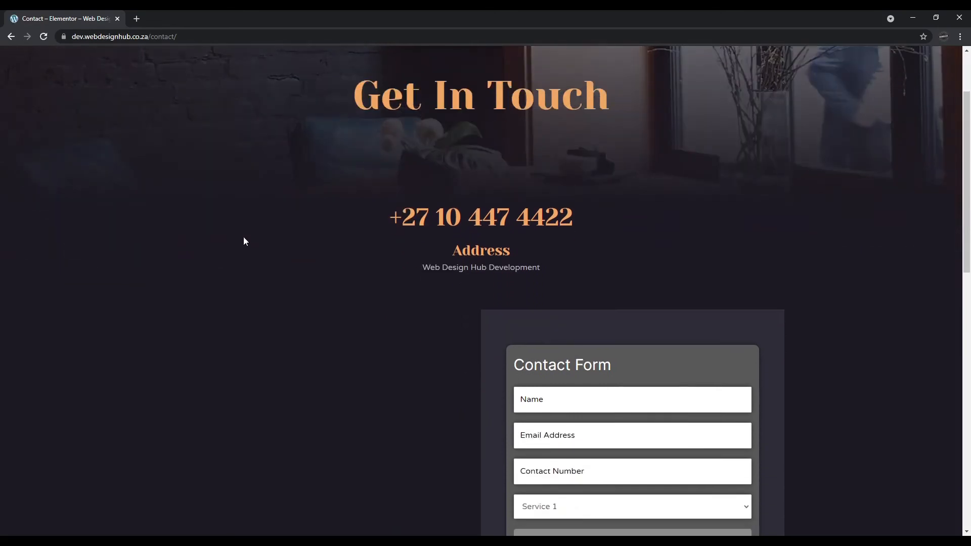
scroll(855, 237, "down", 4)
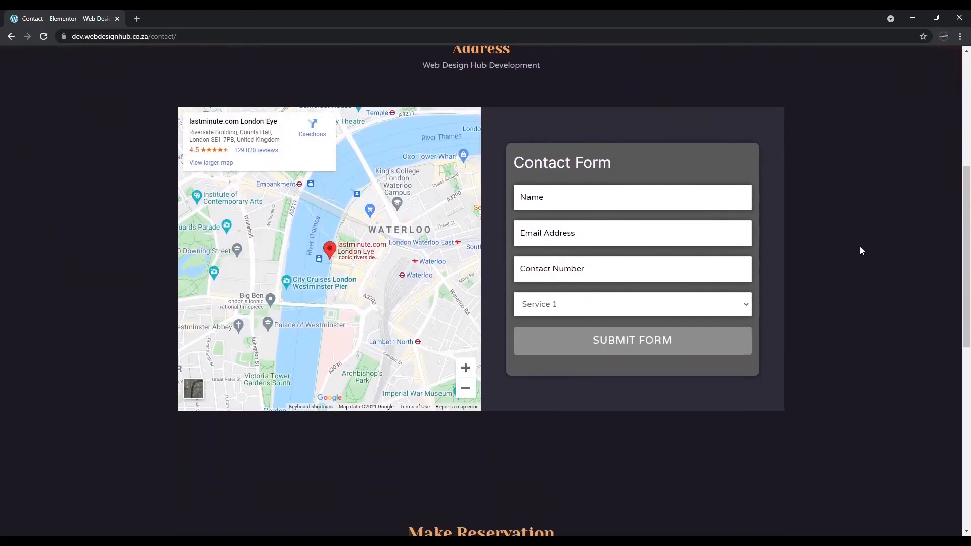
scroll(860, 252, "down", 4)
scroll(861, 258, "up", 4)
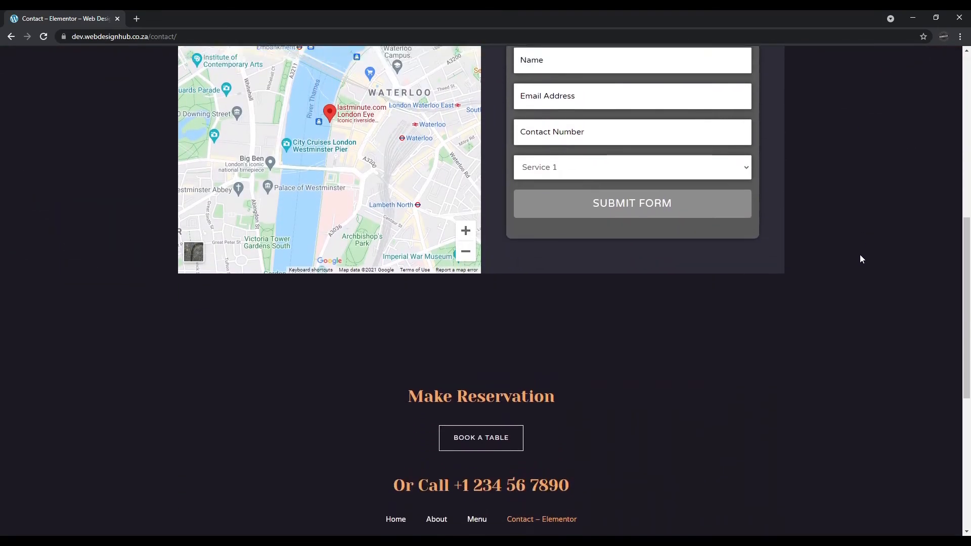
scroll(860, 254, "up", 2)
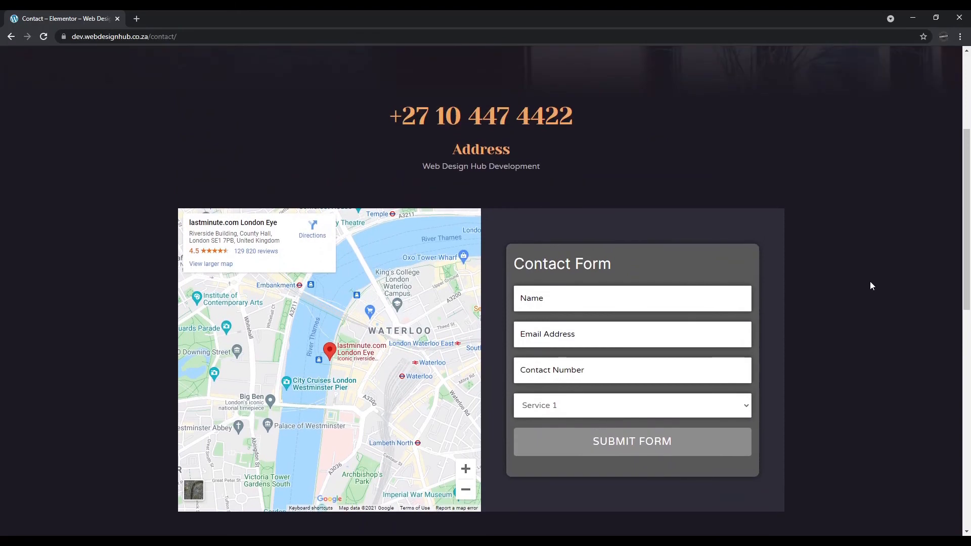
scroll(870, 281, "up", 4)
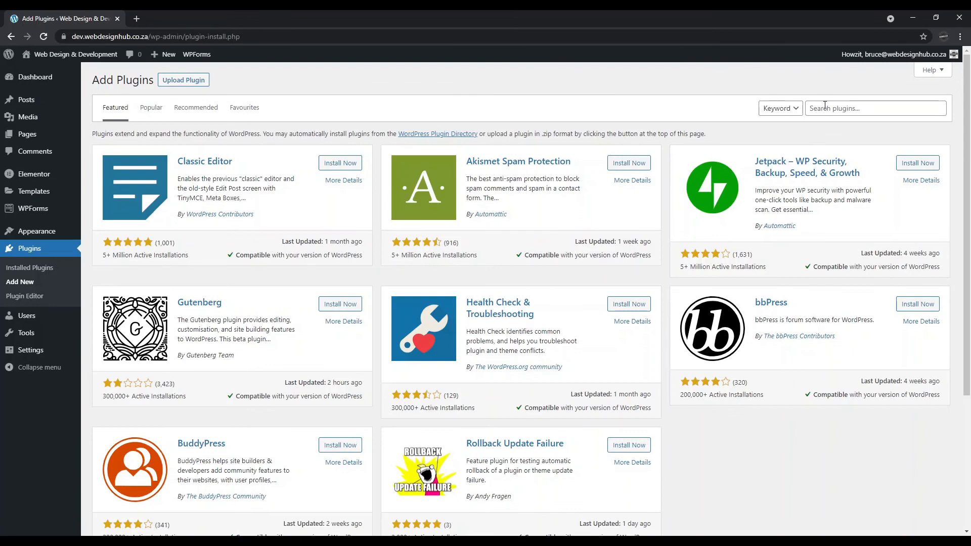
Search for 'essential addons for elementor', then install and activate Essential Addons for Elementor.
left_click(835, 107)
type("essential addons for elementor")
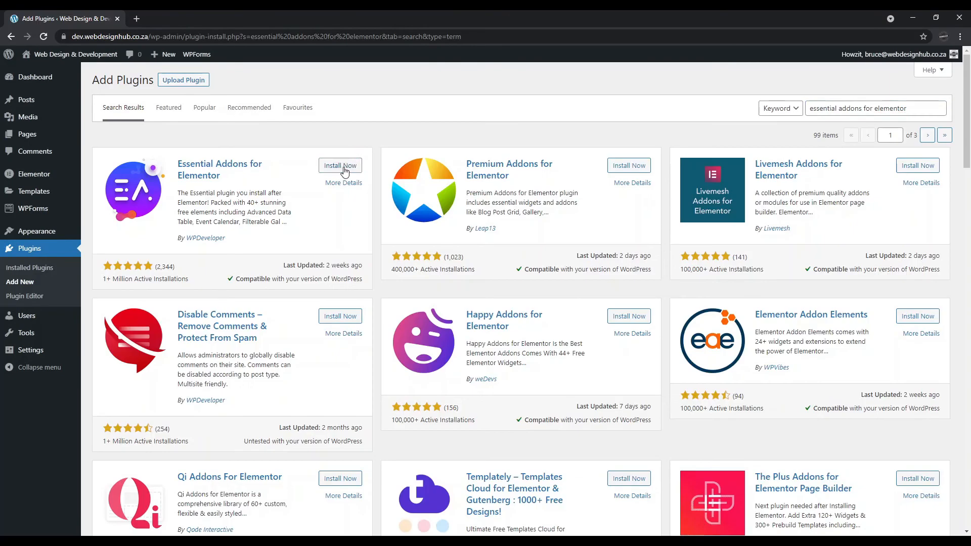
left_click(343, 167)
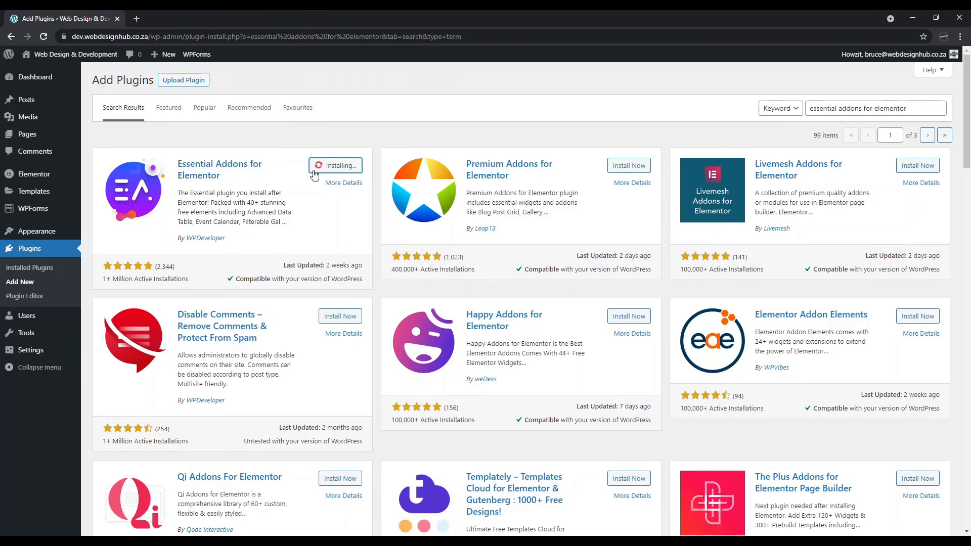
left_click(345, 169)
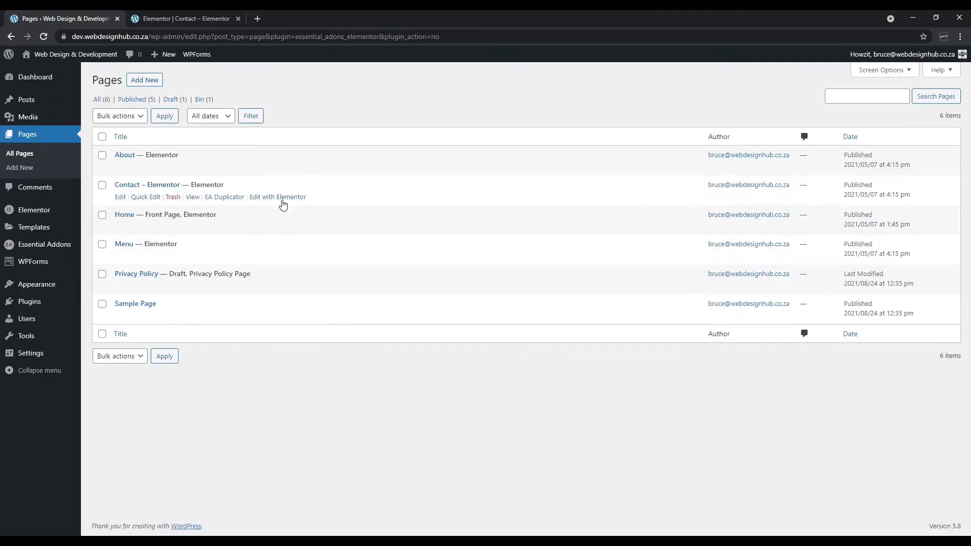
Edit the Contact page in Elementor and drag a WPForms widget above the existing contact form.
left_click(283, 200)
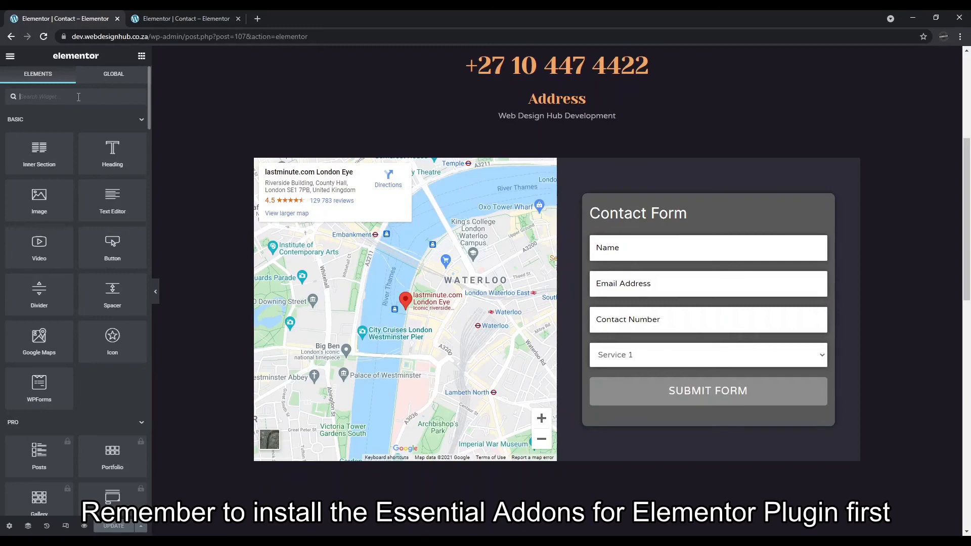
type("wp forms")
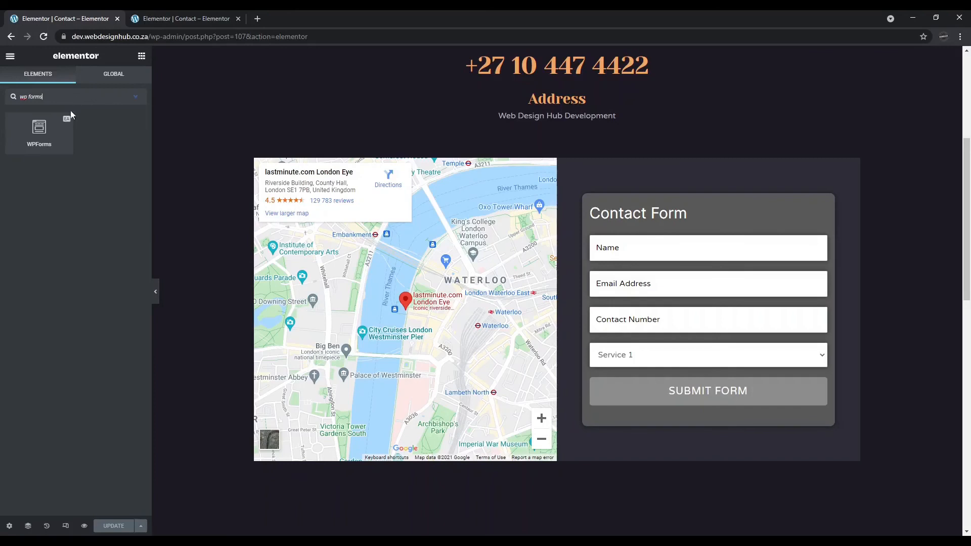
left_click_drag(36, 140, 670, 209)
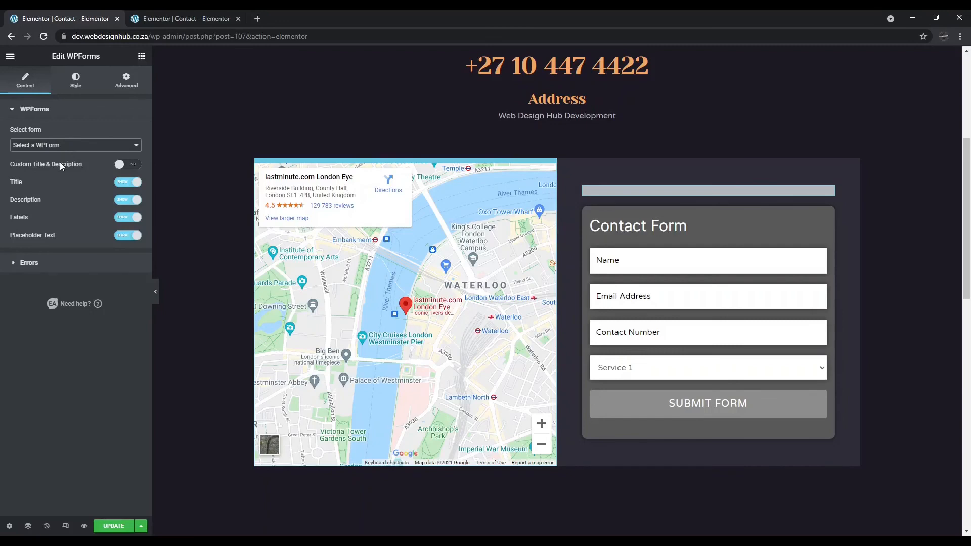
Set the new widget to Contact Form, delete it, and open the original form widget's settings.
left_click(50, 173)
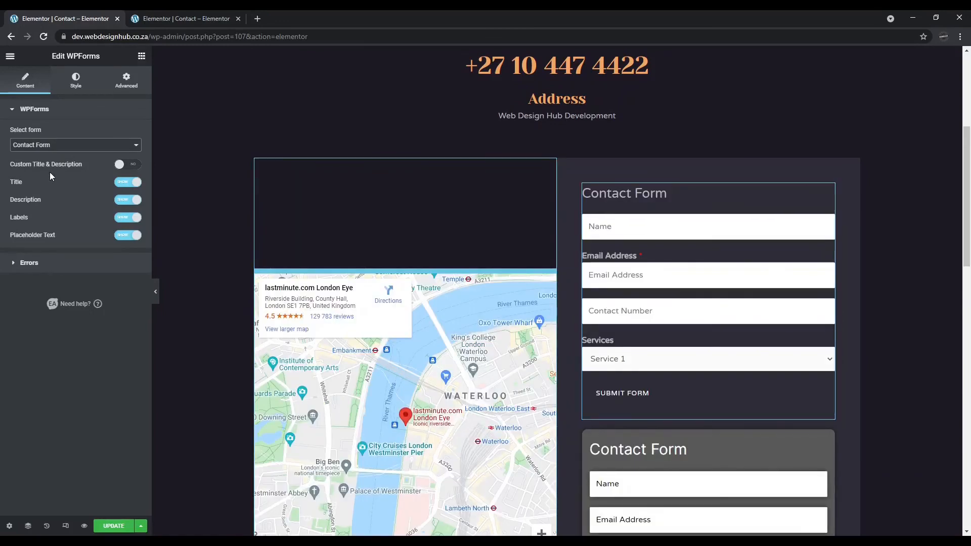
scroll(748, 277, "down", 3)
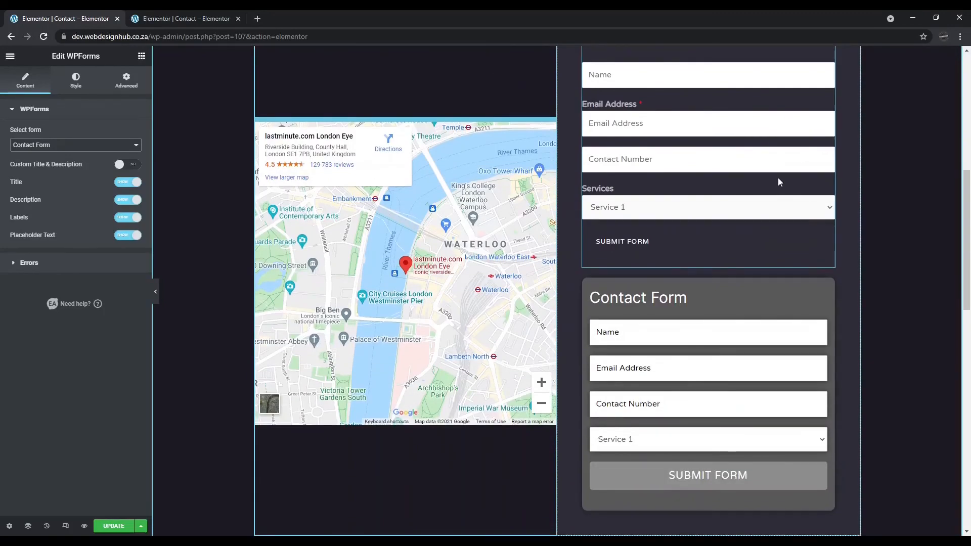
scroll(804, 162, "up", 2)
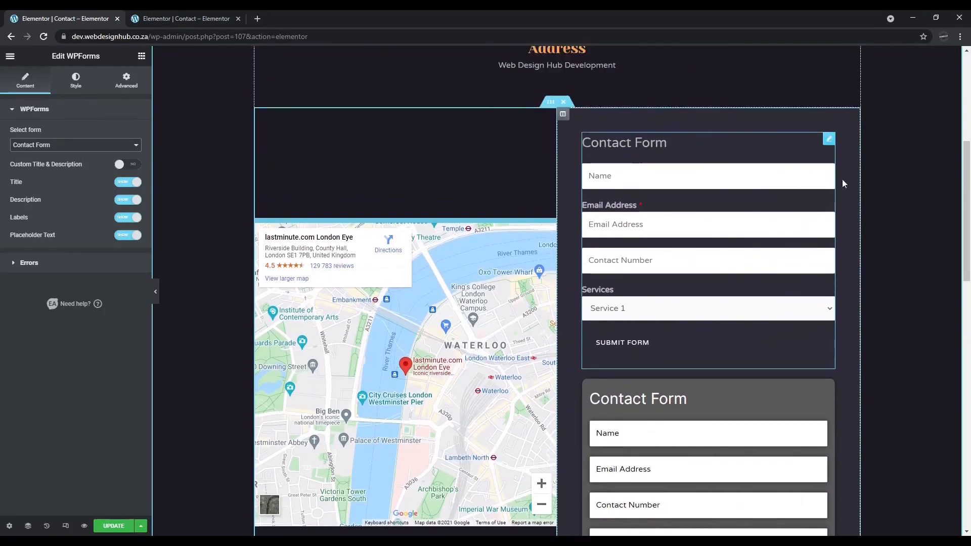
right_click(829, 145)
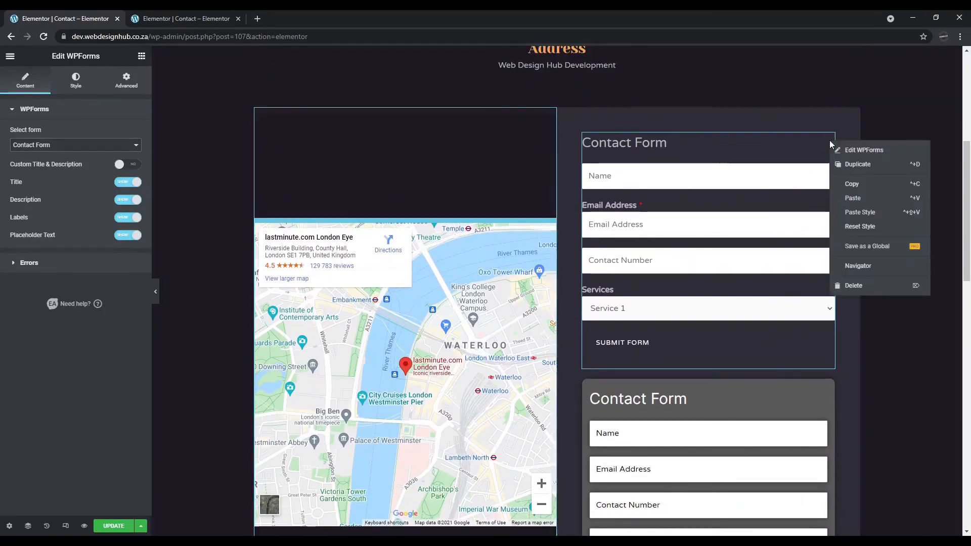
left_click(862, 288)
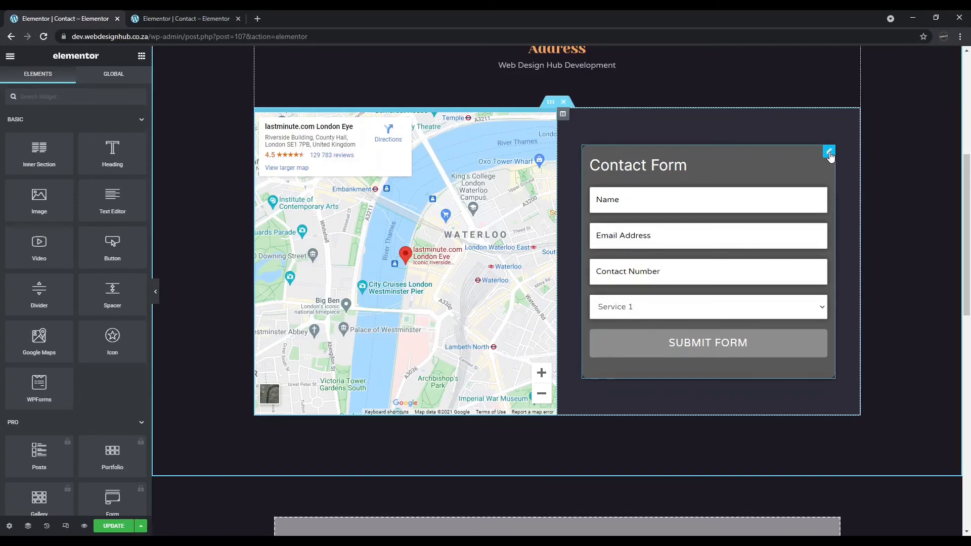
left_click(829, 152)
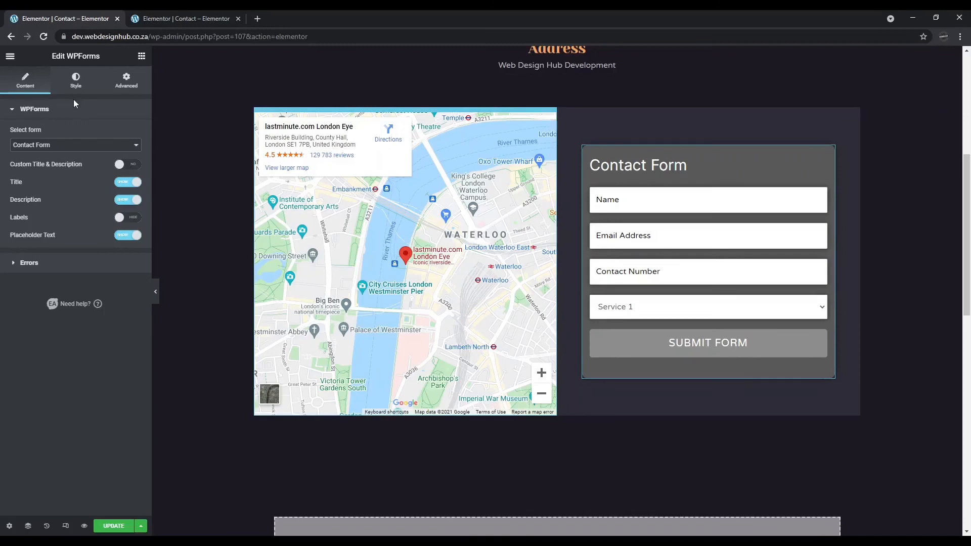
Review the form widget's Style options, selecting its column and expanding Title & Description.
left_click(74, 81)
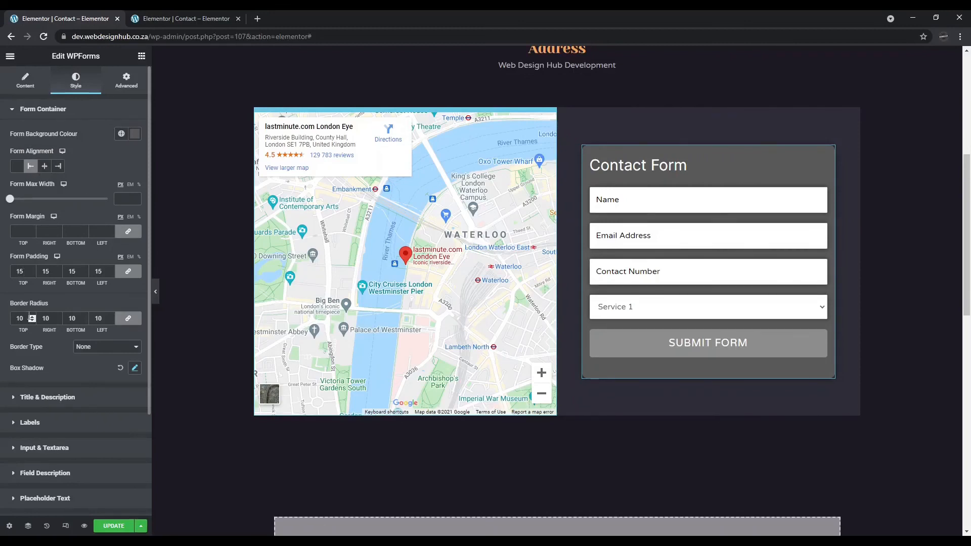
left_click(654, 125)
scroll(52, 284, "down", 2)
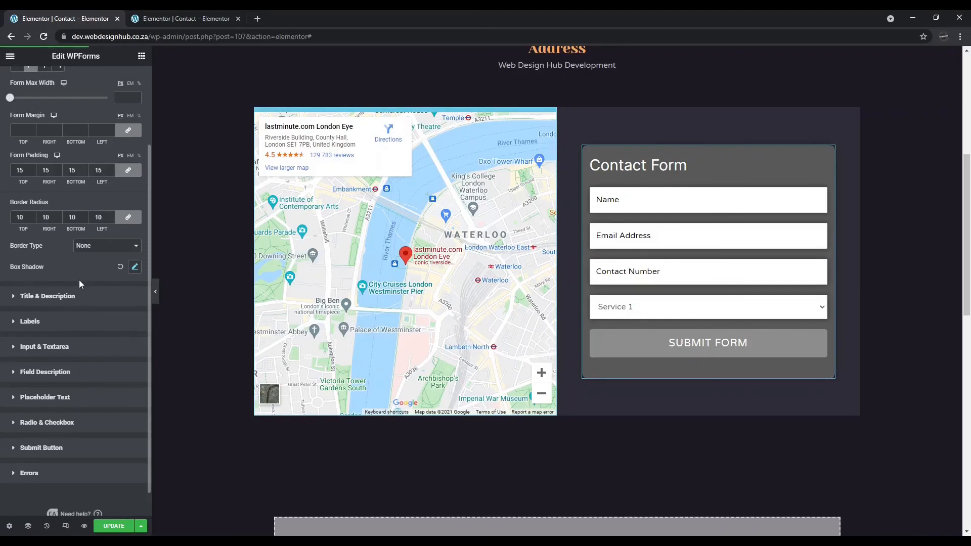
left_click(73, 295)
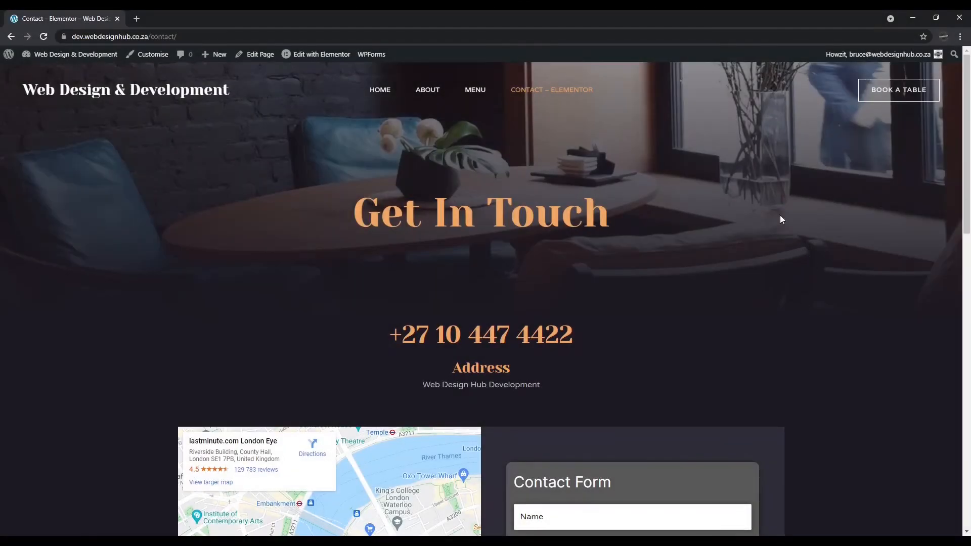
Enter 'Web Design Hub' as the name on the live form and begin typing a test e-mail address.
scroll(764, 299, "down", 6)
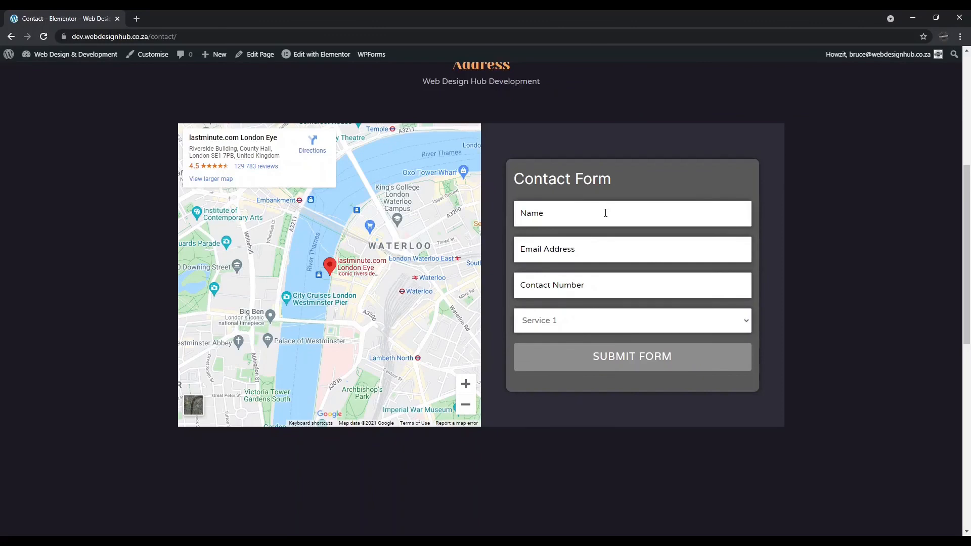
left_click(605, 213)
type("W")
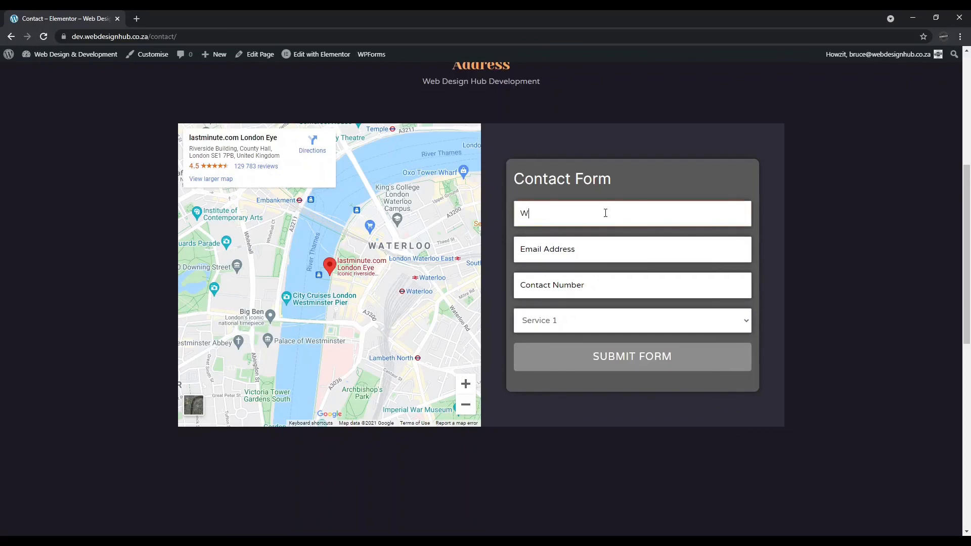
type("eb Design Hub")
key("Tab")
type("asd")
key("BackSpace")
key("BackSpace")
key("BackSpace")
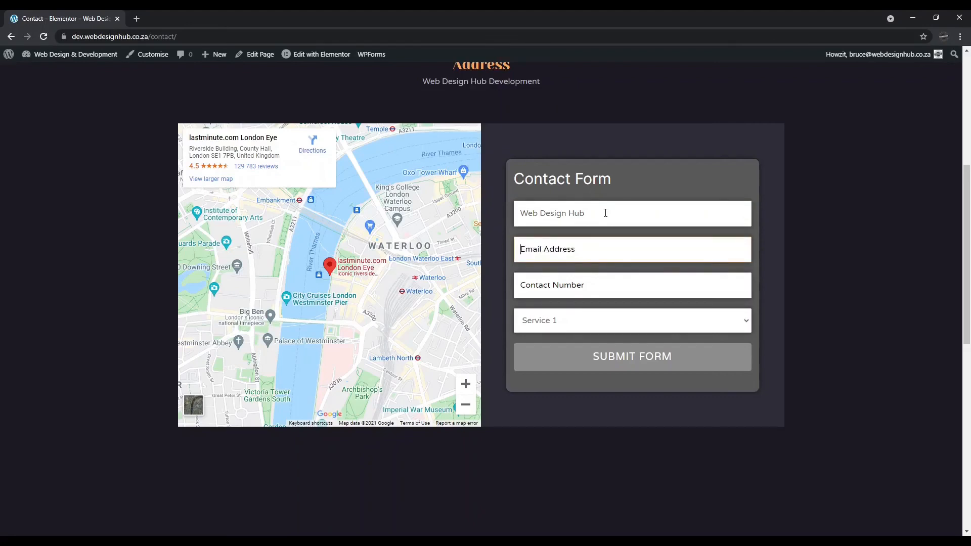
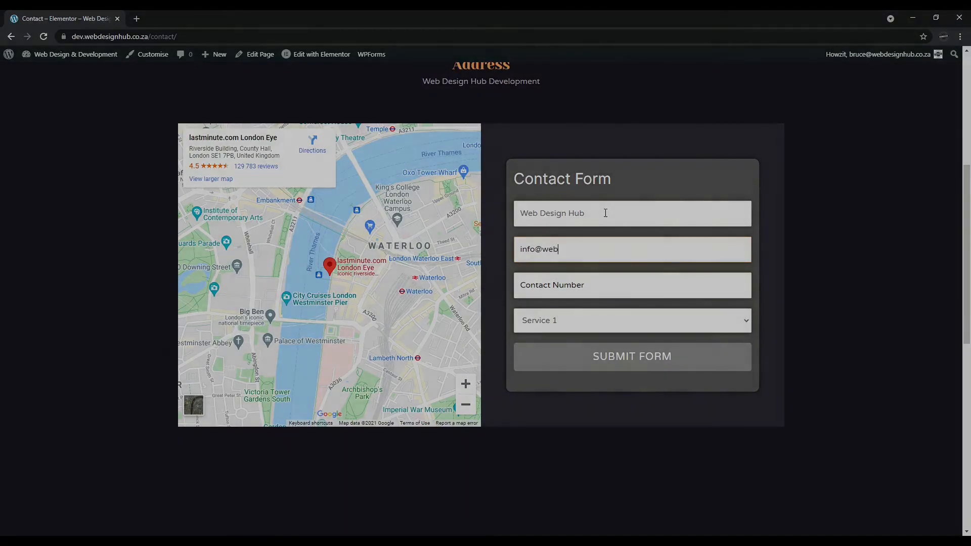